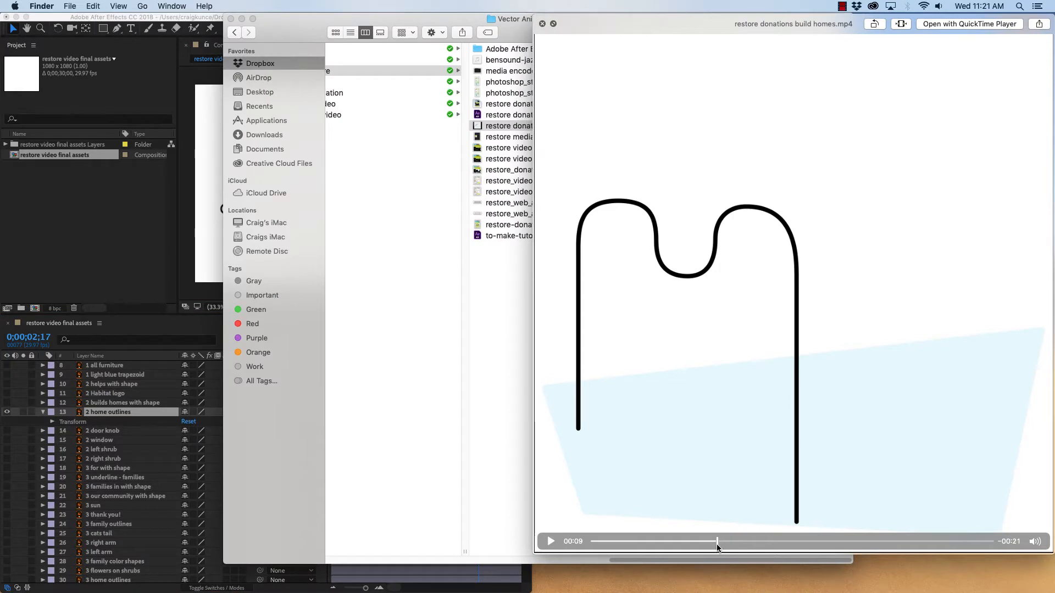
Scrub back and play the reference video of the house animation
mouse_move(717, 543)
mouse_down()
mouse_move(694, 545)
mouse_move(753, 548)
mouse_move(694, 547)
mouse_up()
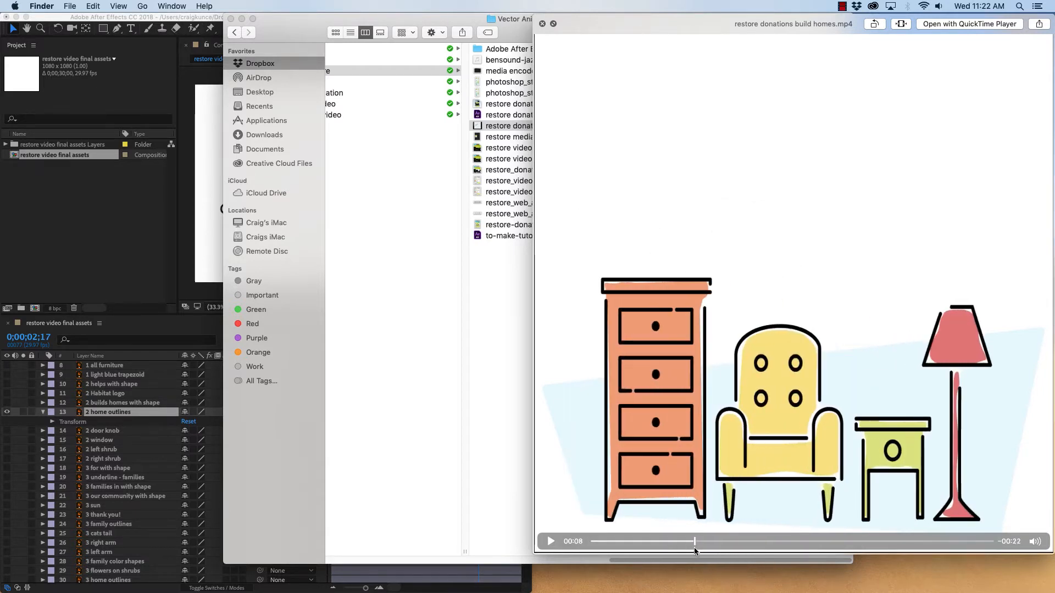
click(550, 541)
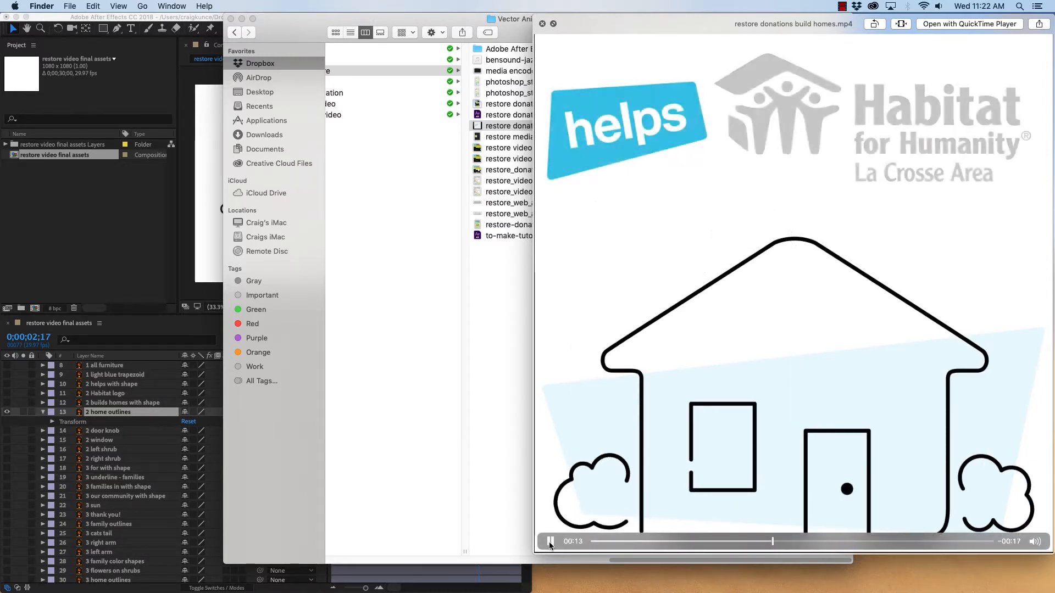
Switch to After Effects and widen its window to fill the screen
click(158, 282)
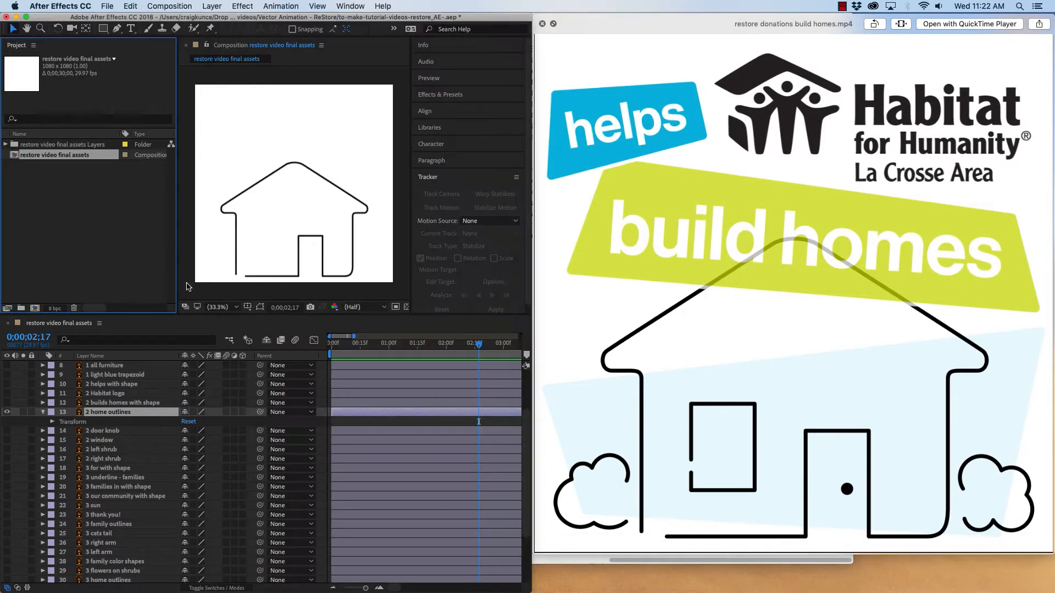
drag(532, 297, 1052, 294)
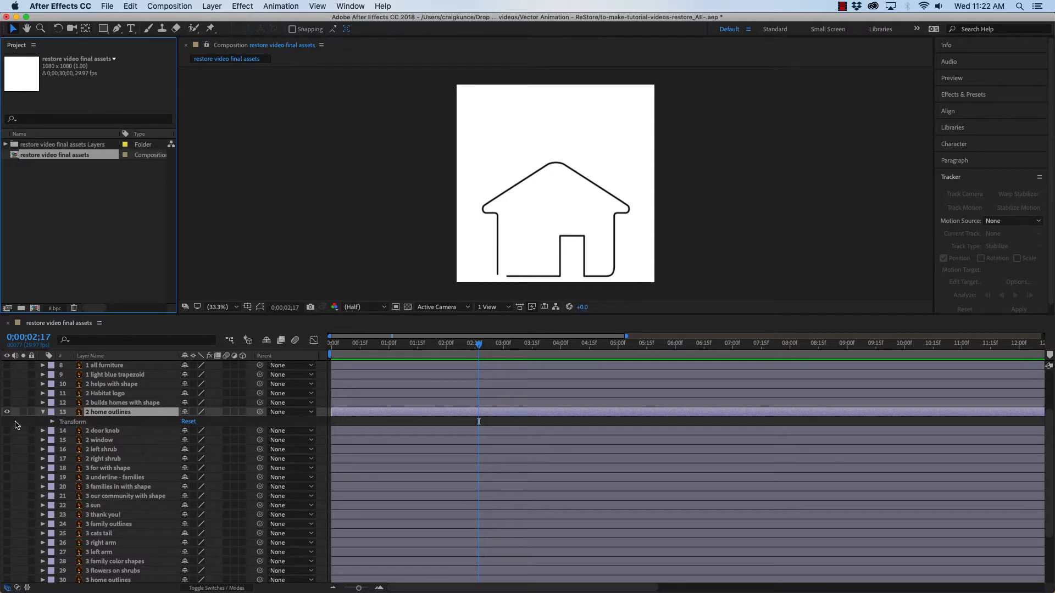
Create a new shape layer in the composition
right_click(16, 424)
mouse_move(69, 432)
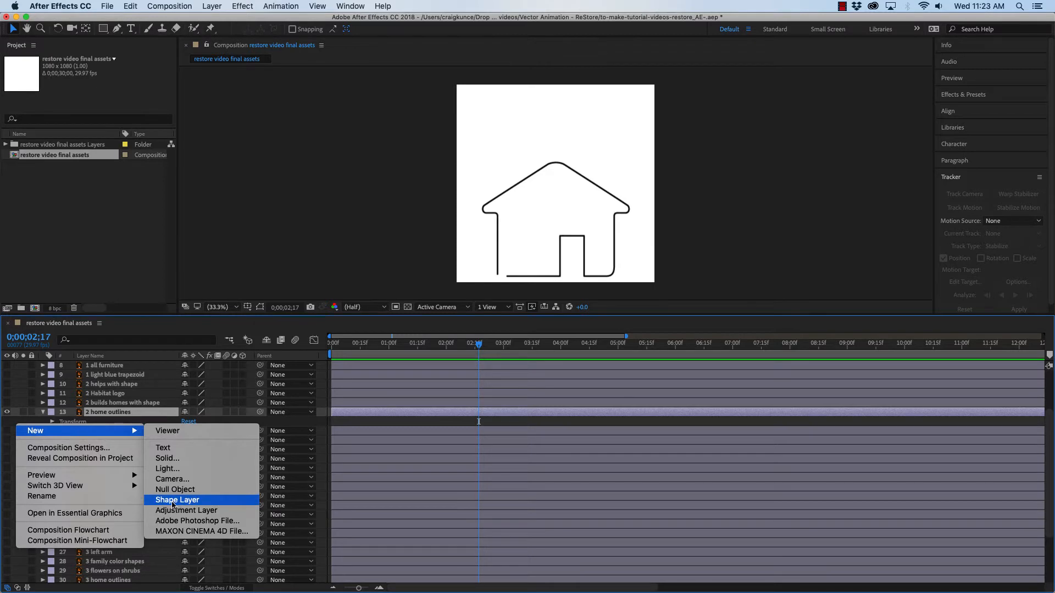
click(217, 504)
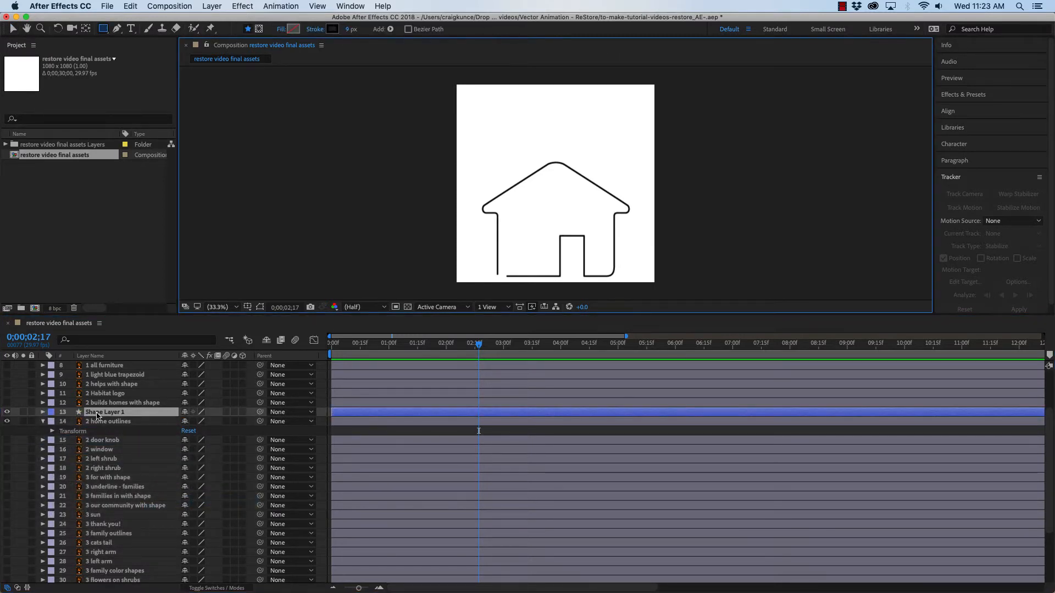
Rename the new shape layer to Line up to Home
right_click(97, 414)
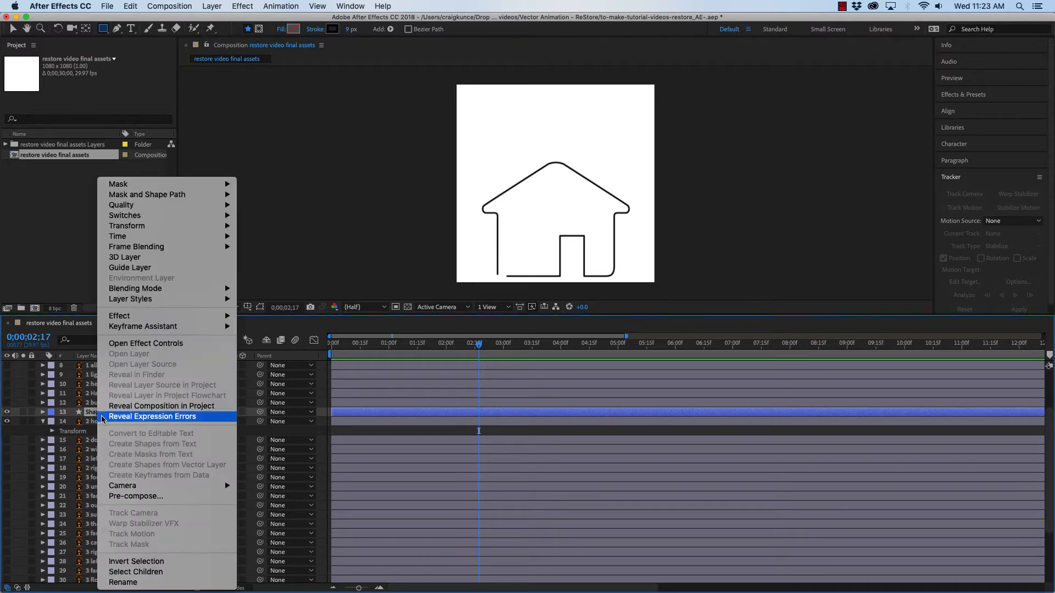
click(122, 581)
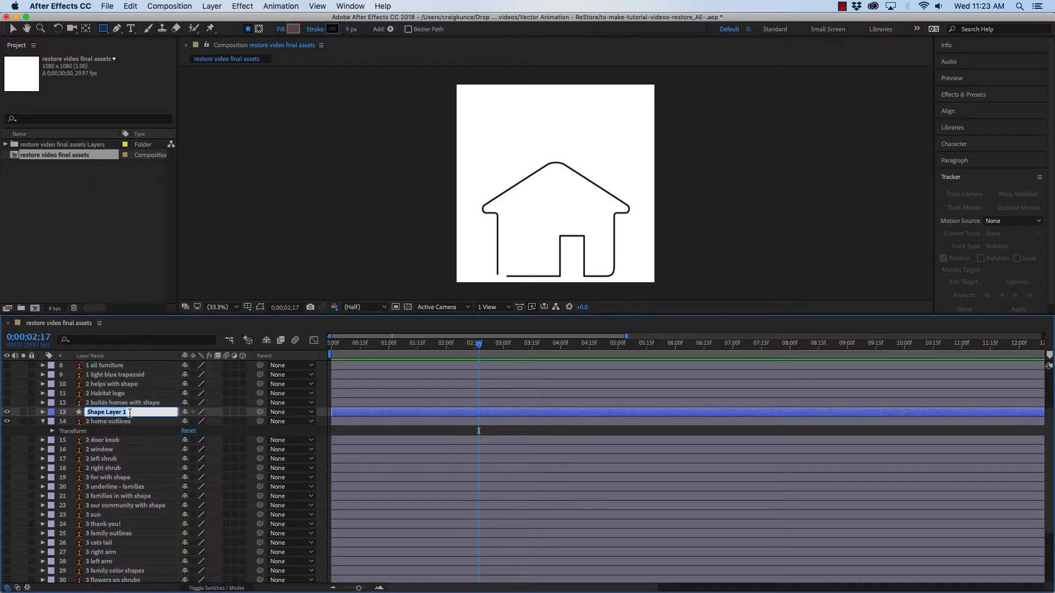
text(Line up to Home)
key(Return)
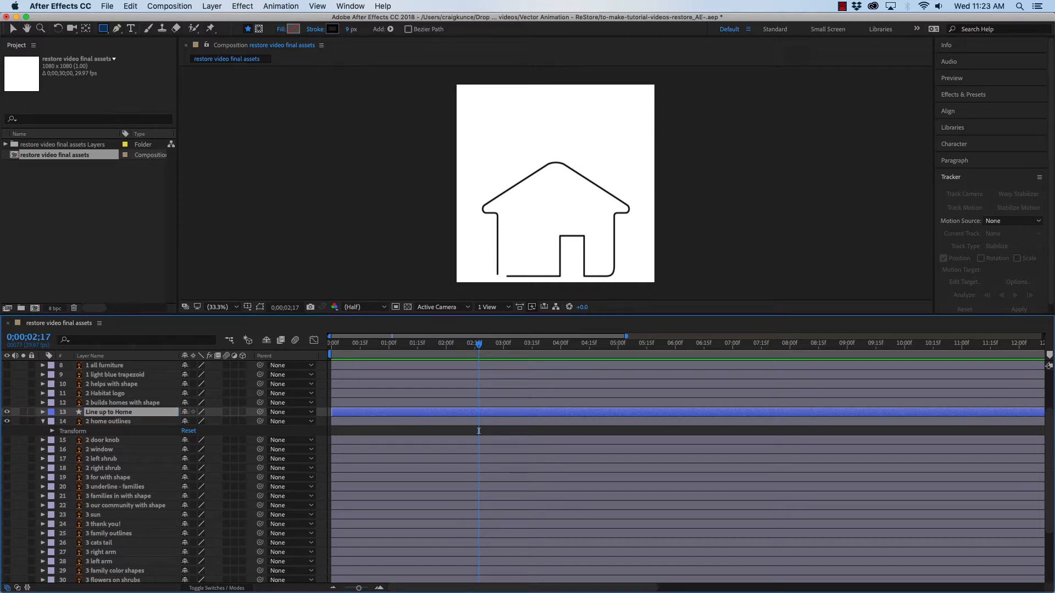
Draw a Pen path from the door's bottom up to the roof peak, looping left in bumps and down to the floor line
click(43, 412)
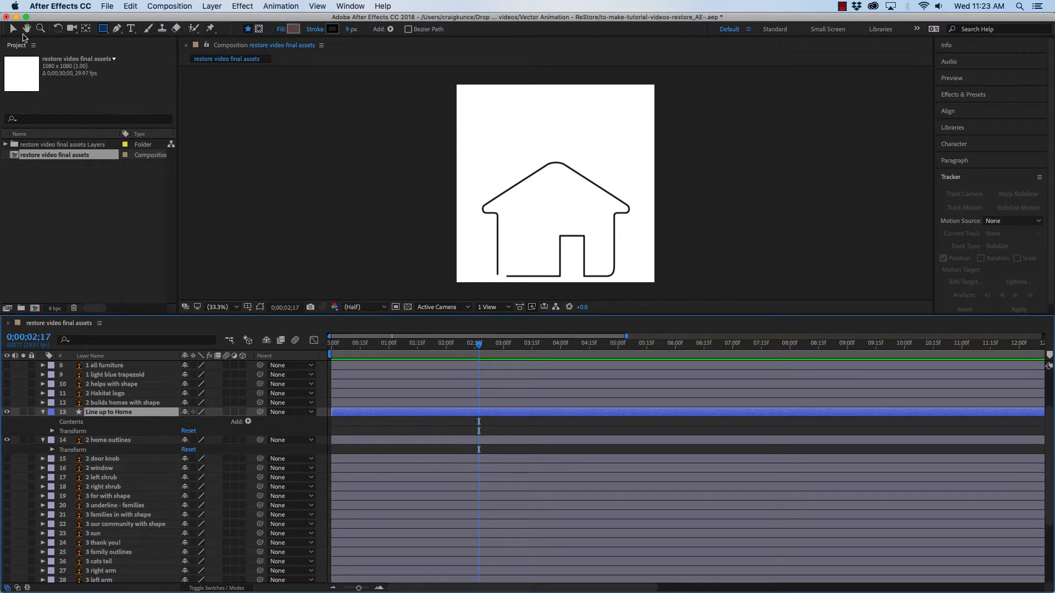
click(117, 30)
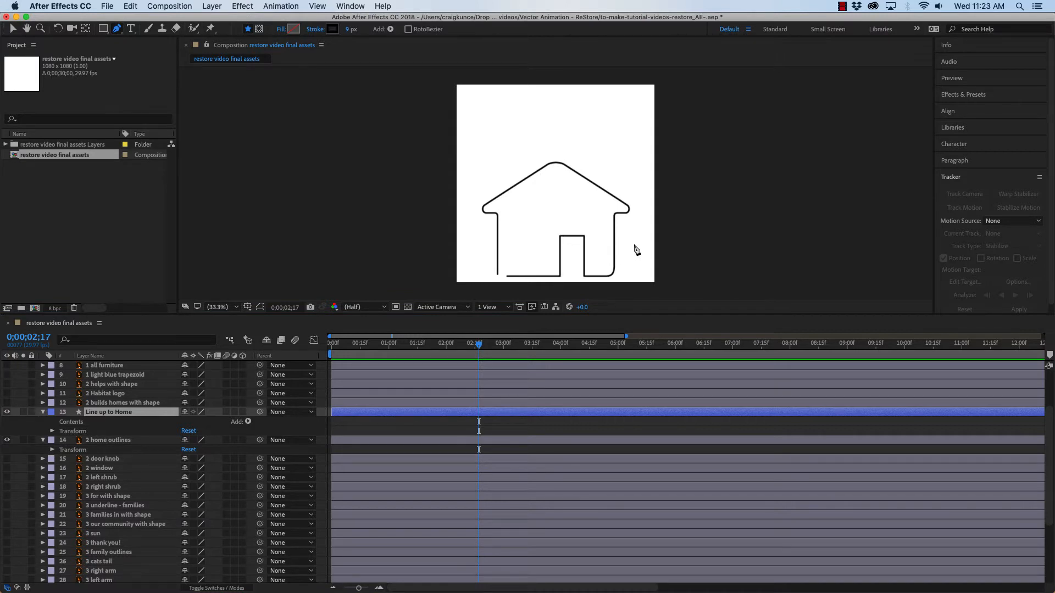
click(555, 270)
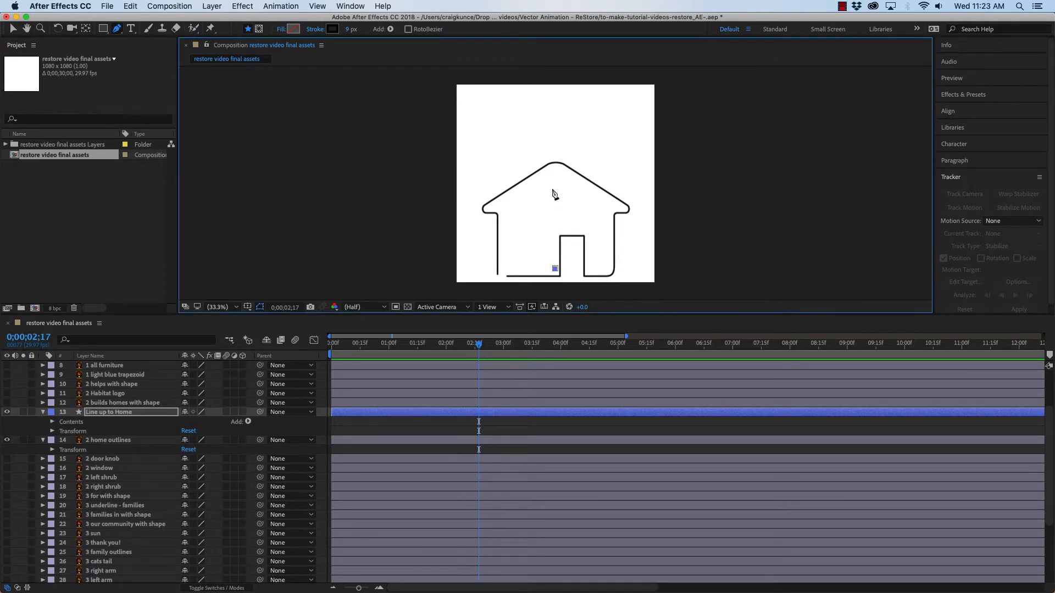
click(555, 171)
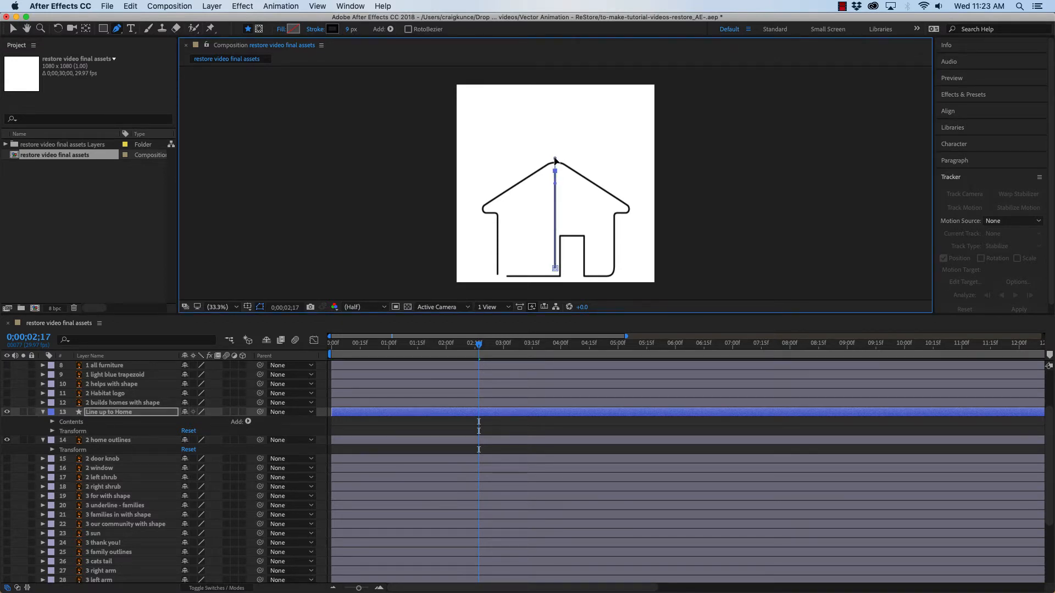
drag(556, 160, 462, 176)
click(500, 180)
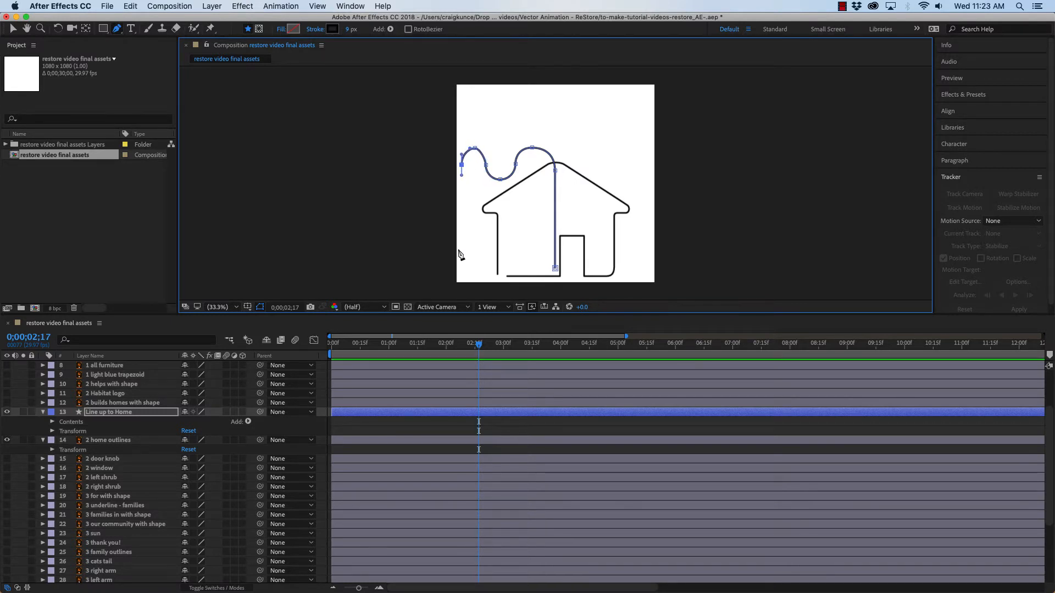
drag(461, 264, 462, 274)
drag(478, 283, 497, 267)
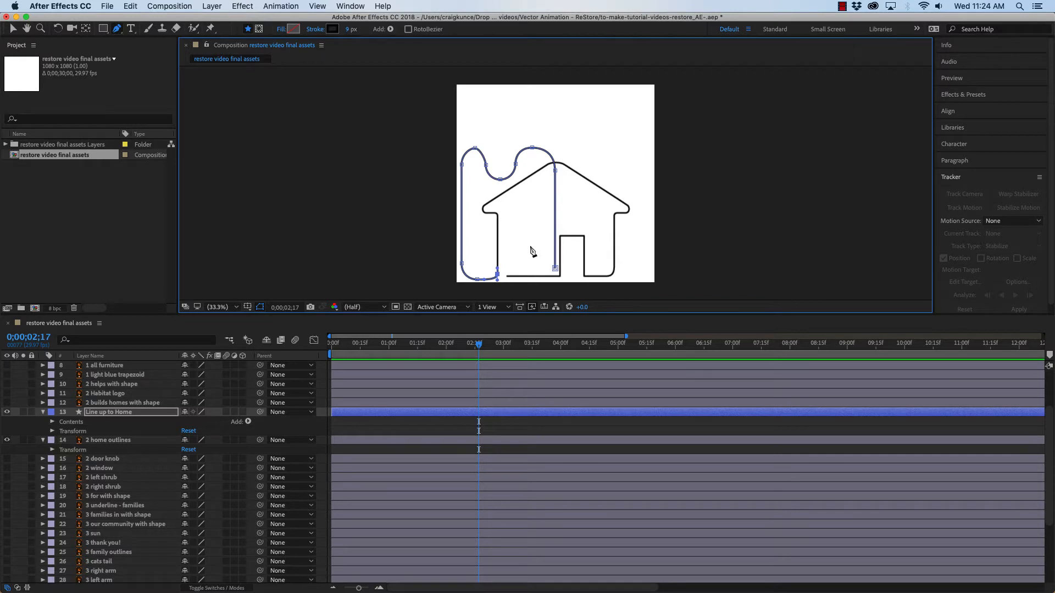
Zoom in on the path's lower left corner and nudge its end vertex onto the house's floor line
scroll(530, 247, up, 4)
key(space)
drag(364, 257, 552, 65)
drag(516, 209, 668, 30)
drag(621, 148, 733, 14)
drag(484, 231, 646, 55)
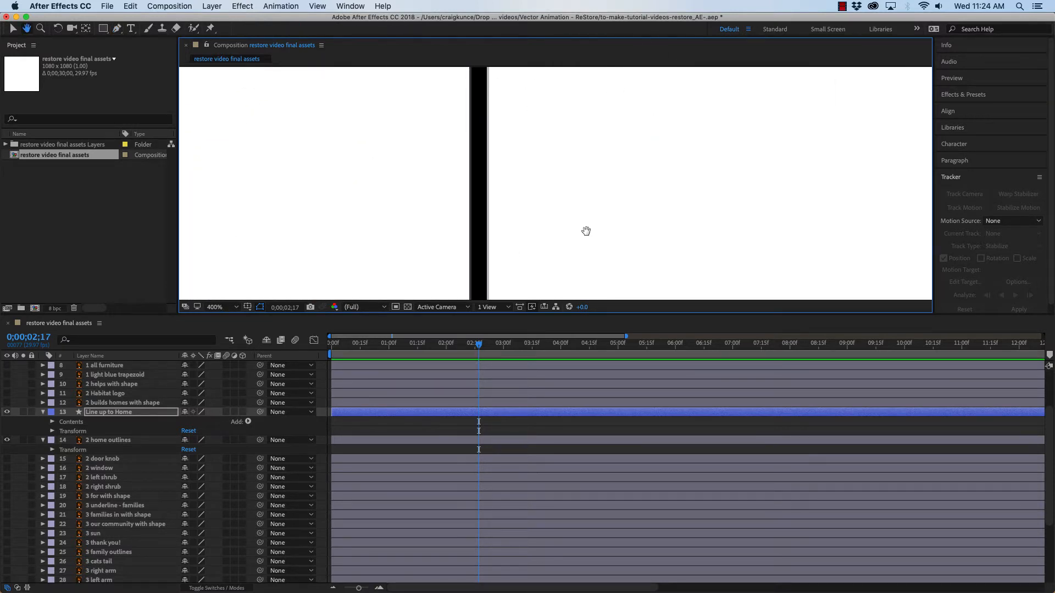
drag(571, 261, 624, 92)
drag(602, 178, 570, 210)
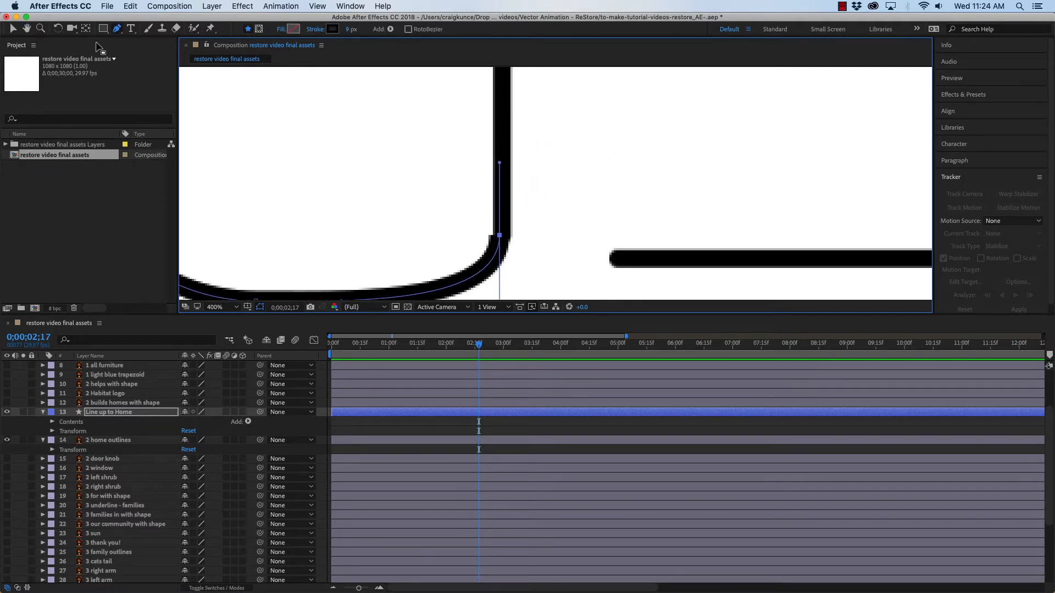
click(13, 29)
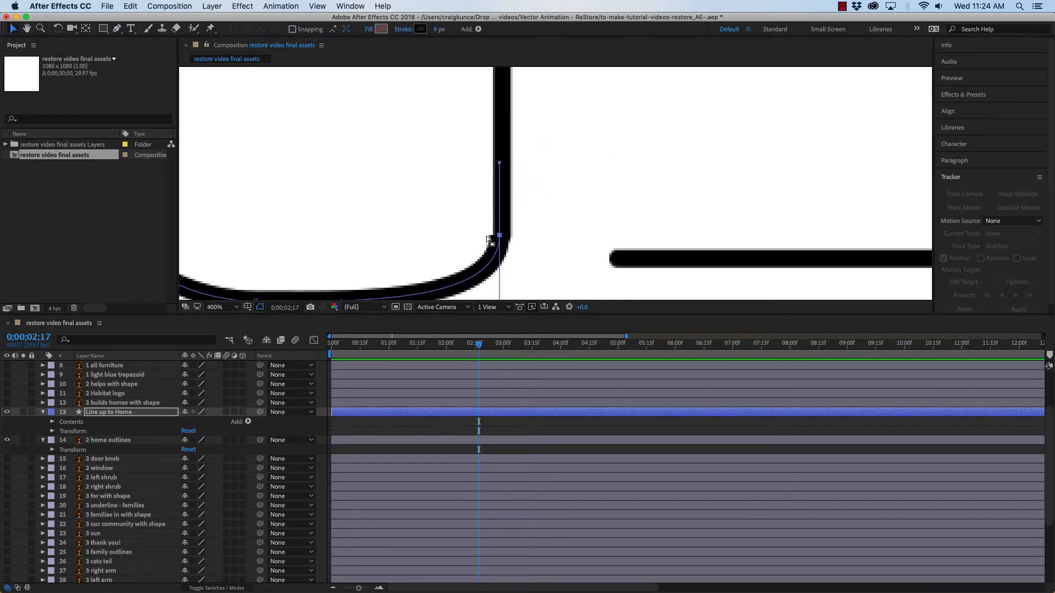
drag(499, 237, 503, 234)
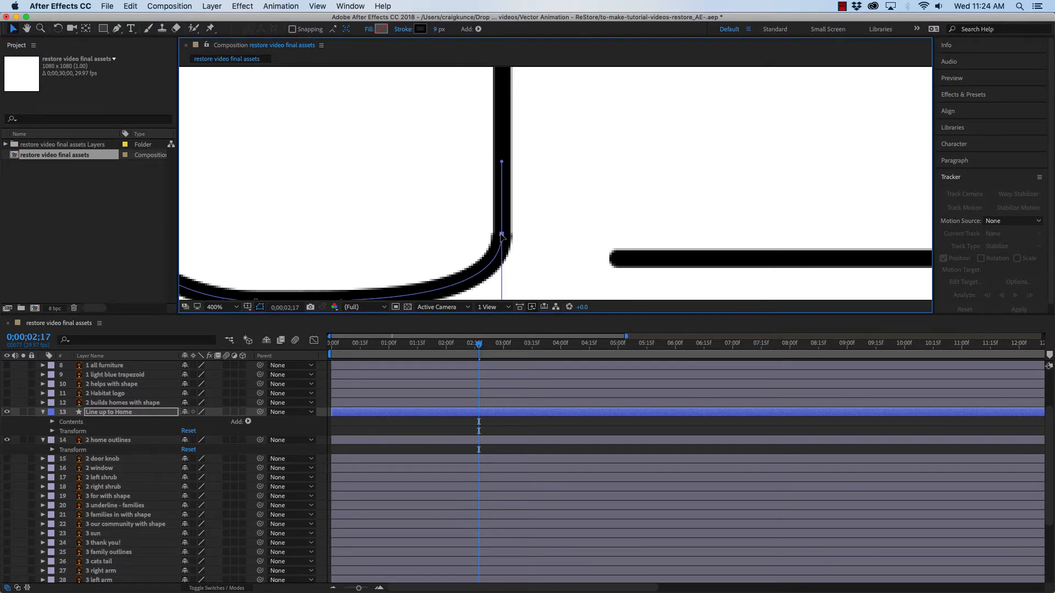
Set the path's fill to None and keep a solid black 000000 stroke
click(368, 30)
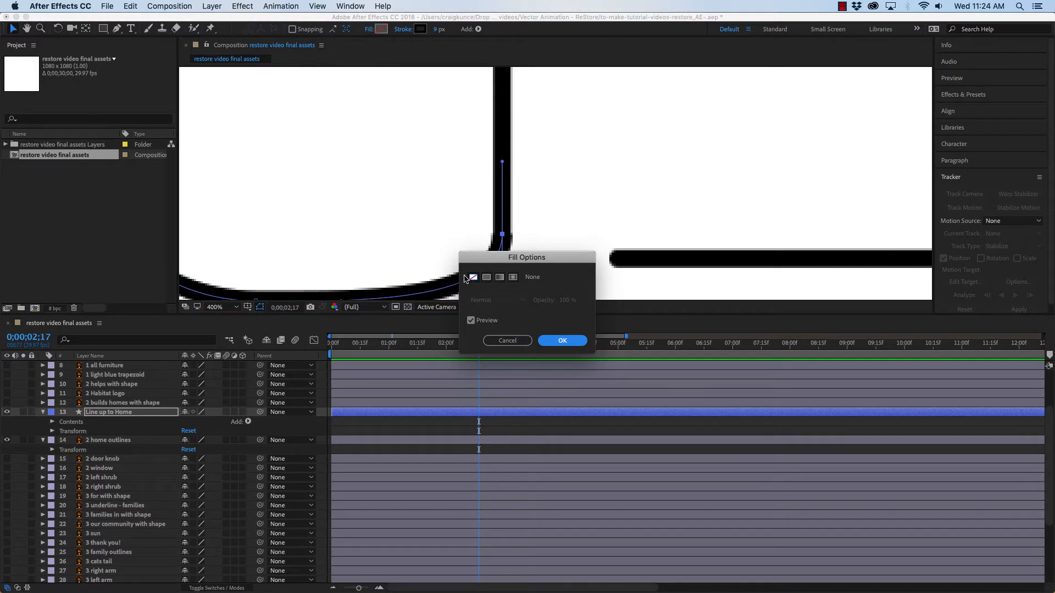
click(561, 341)
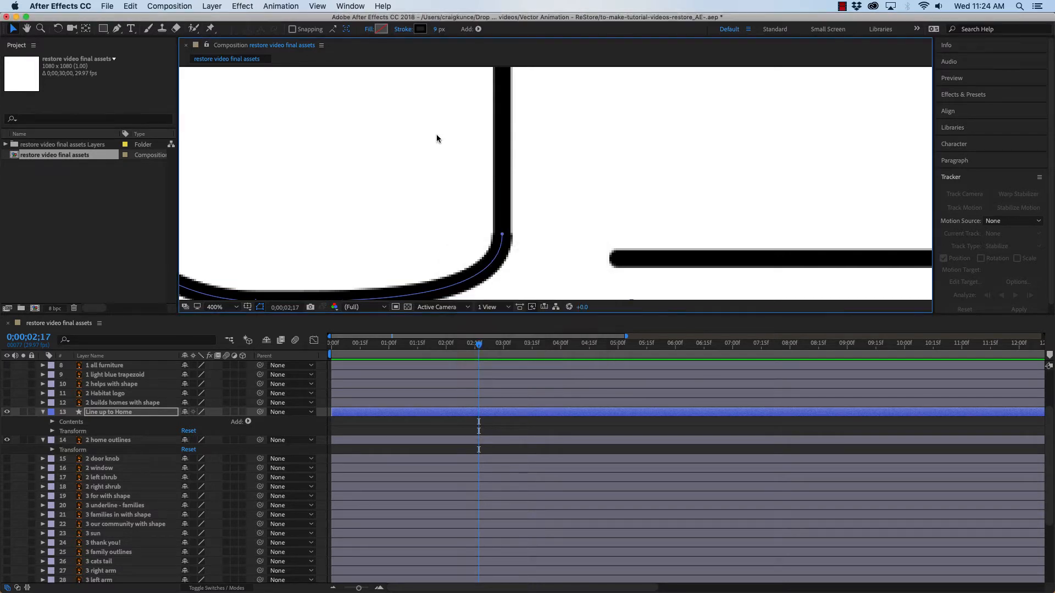
click(404, 30)
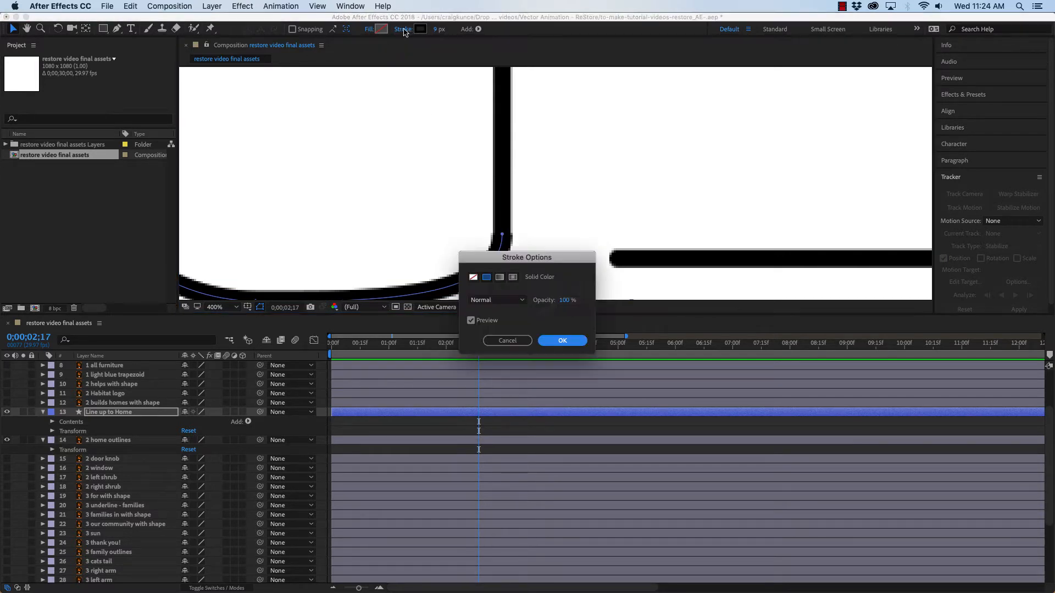
click(559, 340)
click(421, 28)
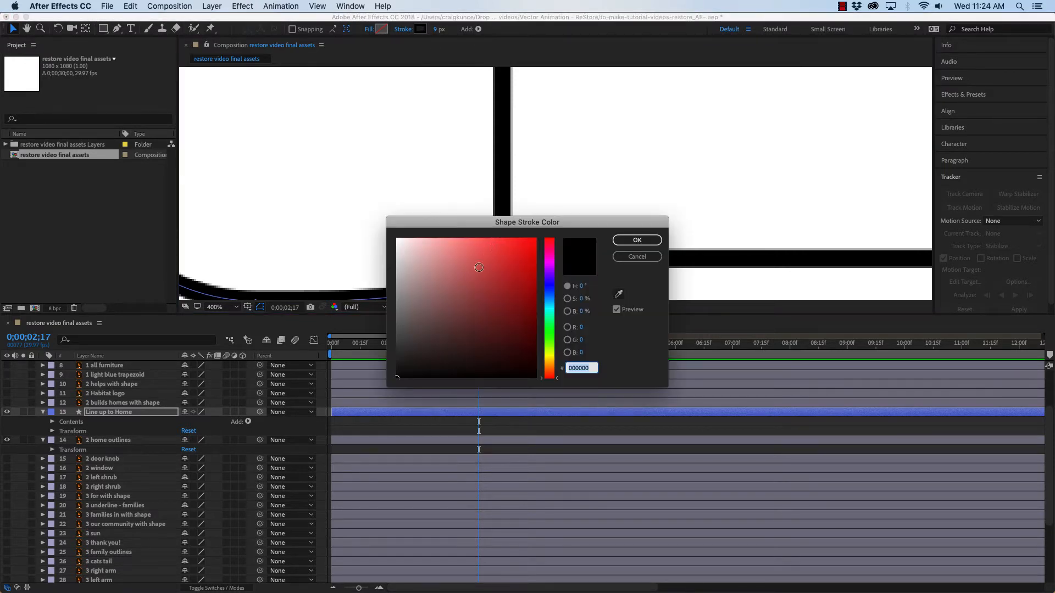
click(637, 240)
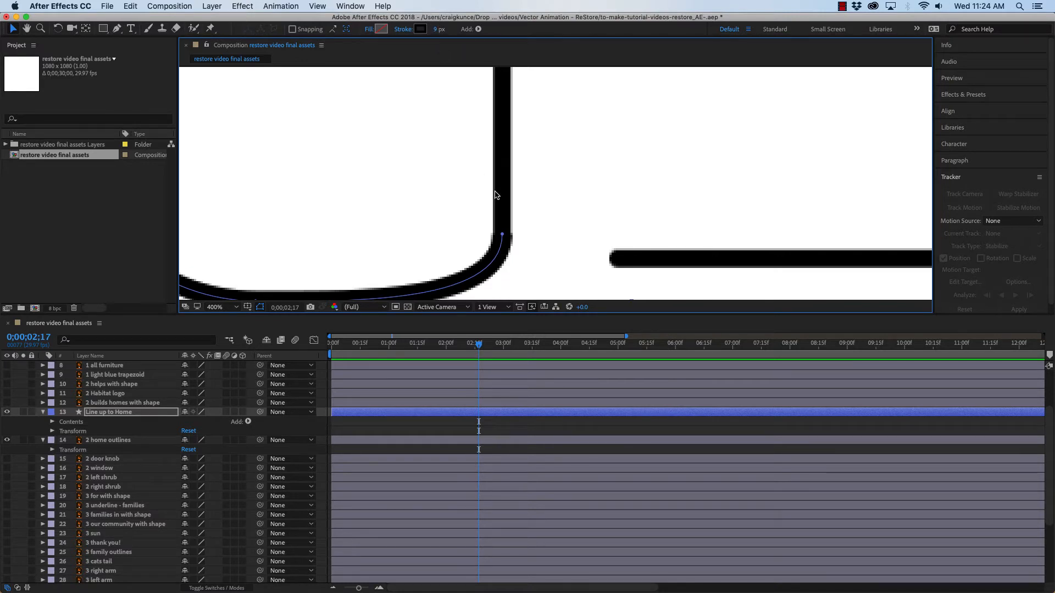
Zoom back out to 33.3% and adjust the handle of the path's top-left curve
click(221, 311)
click(233, 317)
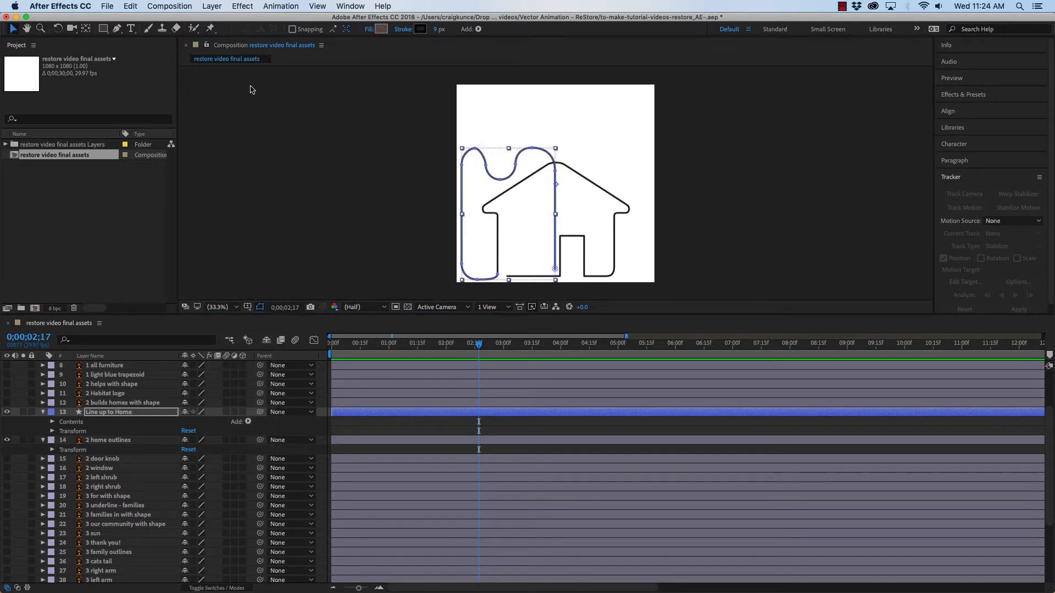
click(476, 150)
drag(479, 150, 466, 148)
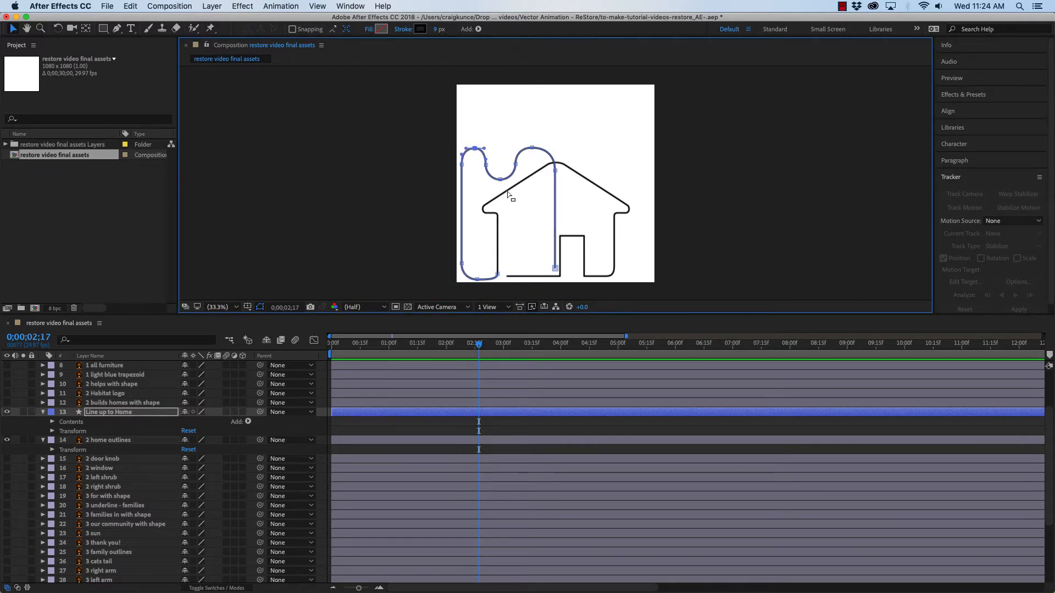
double_click(482, 147)
click(479, 118)
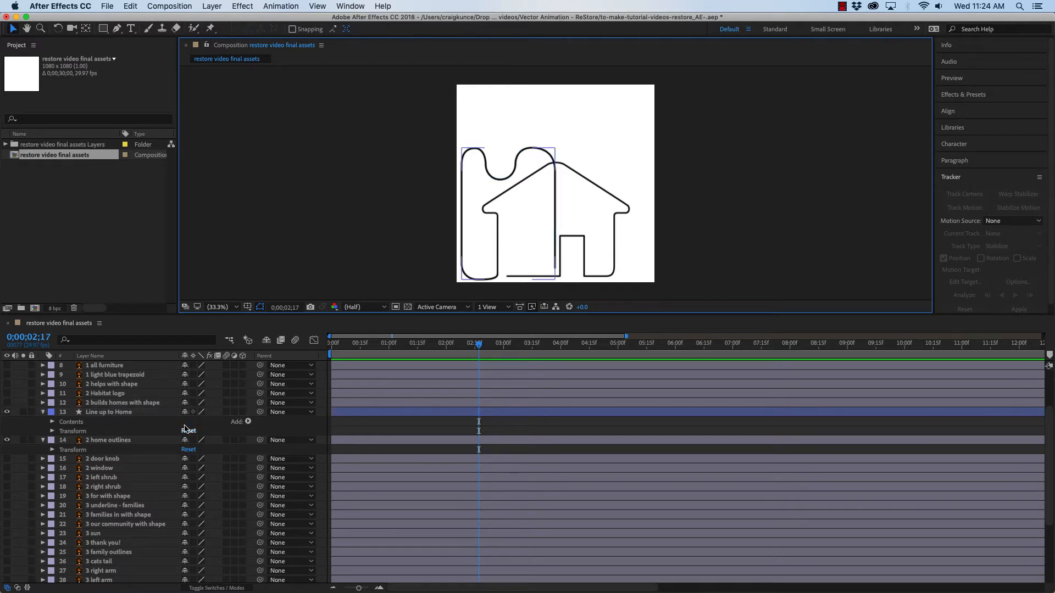
Add a Trim Paths operator to the Line up to Home layer
click(93, 414)
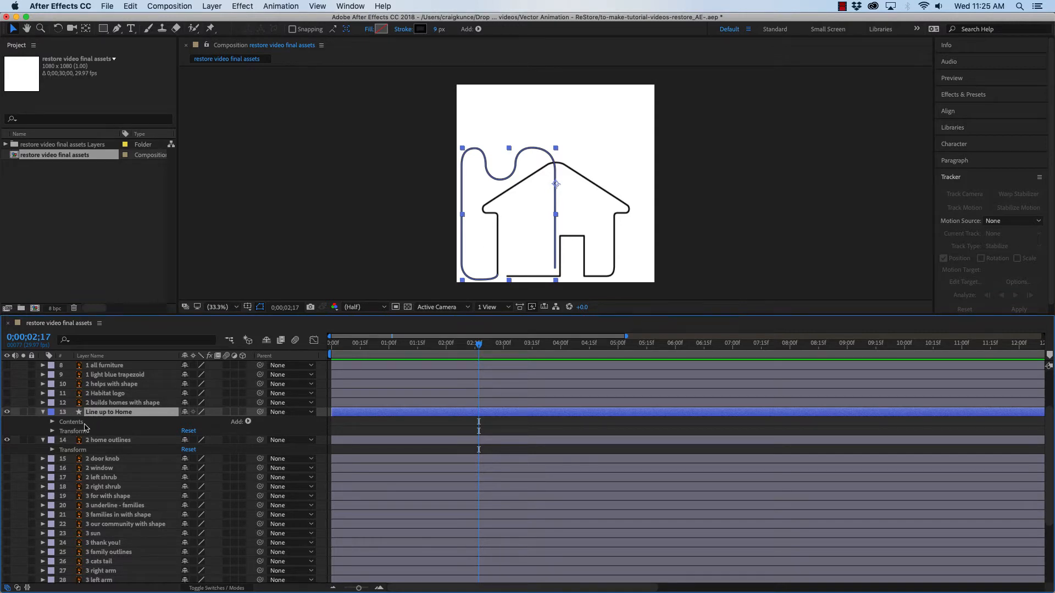
click(248, 422)
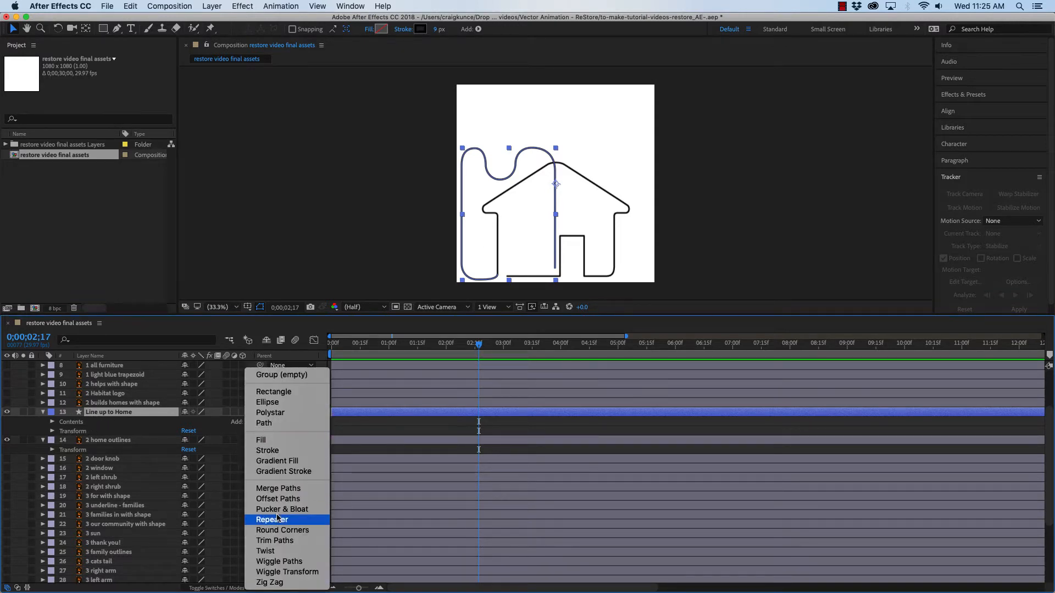
click(287, 542)
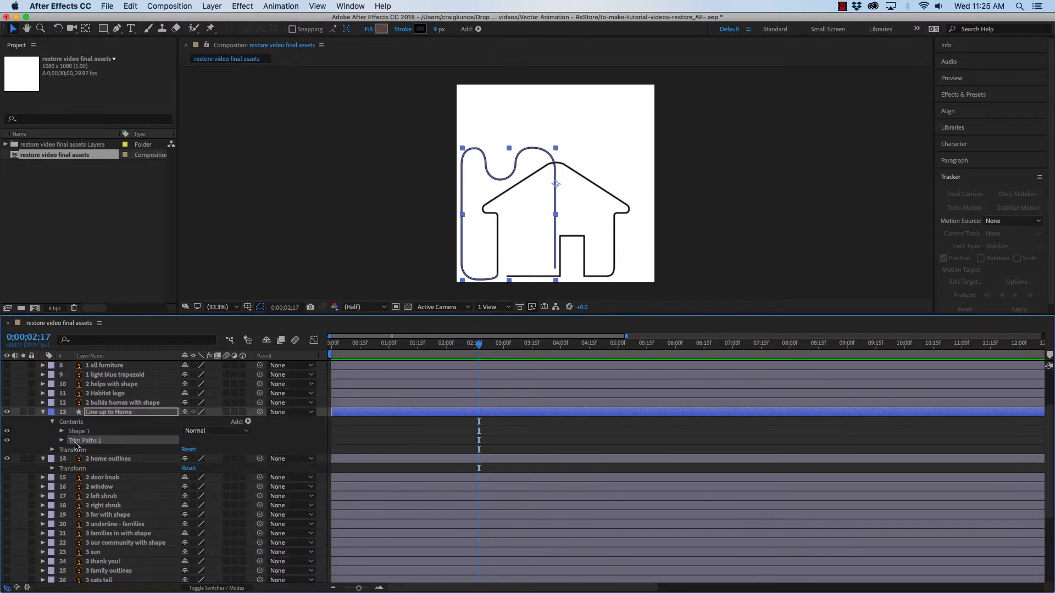
Expand Trim Paths 1, set a keyframe on End at 0;00;02;17, and move to 0;00;04;07
click(61, 441)
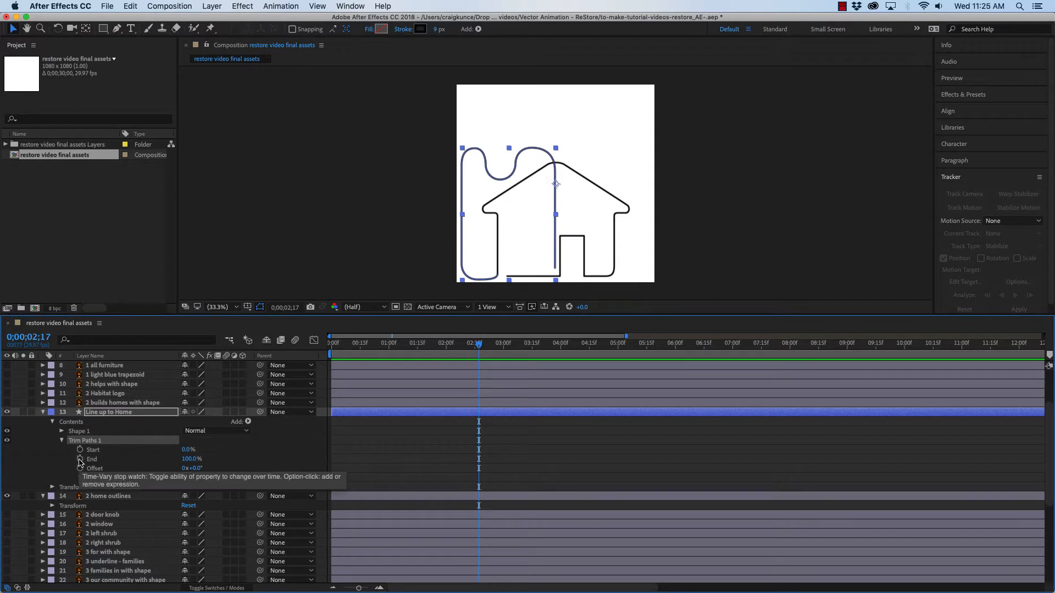
click(81, 460)
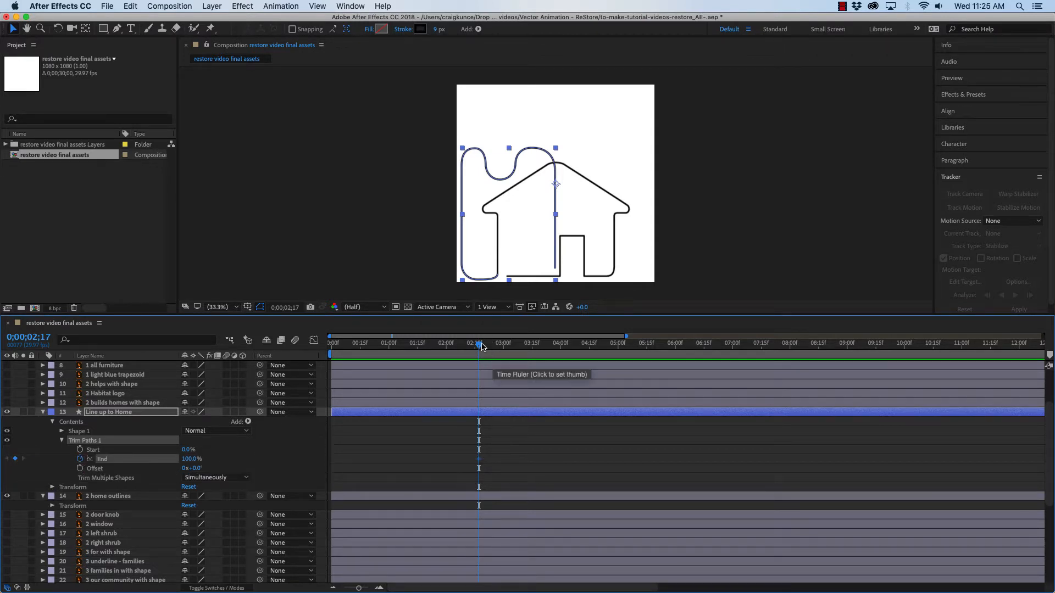
drag(478, 348, 575, 351)
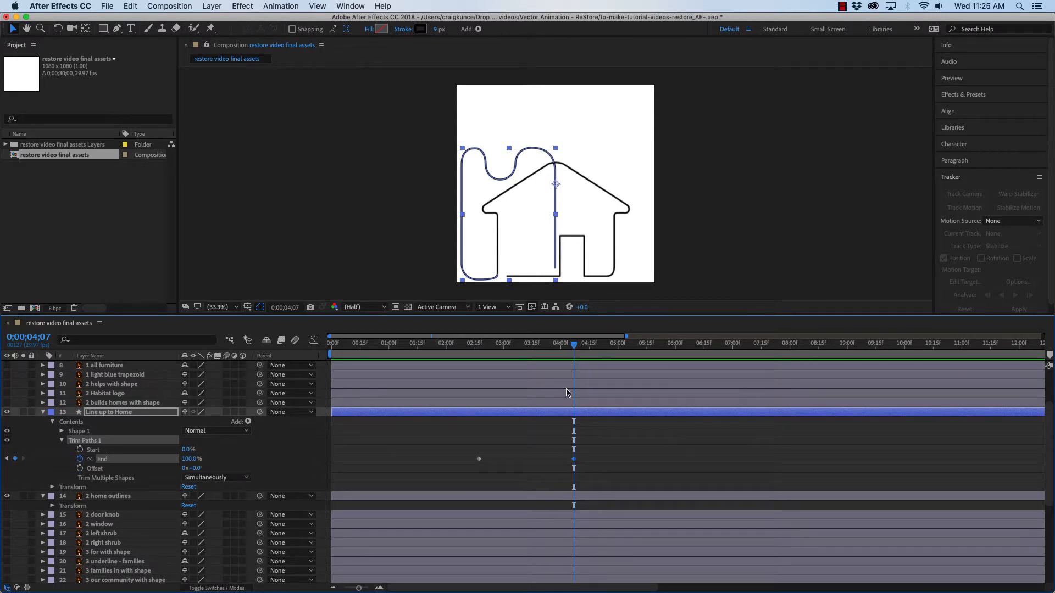
Set Trim Paths End to 0% at 0;00;02;17 so the line starts hidden
drag(573, 346, 481, 350)
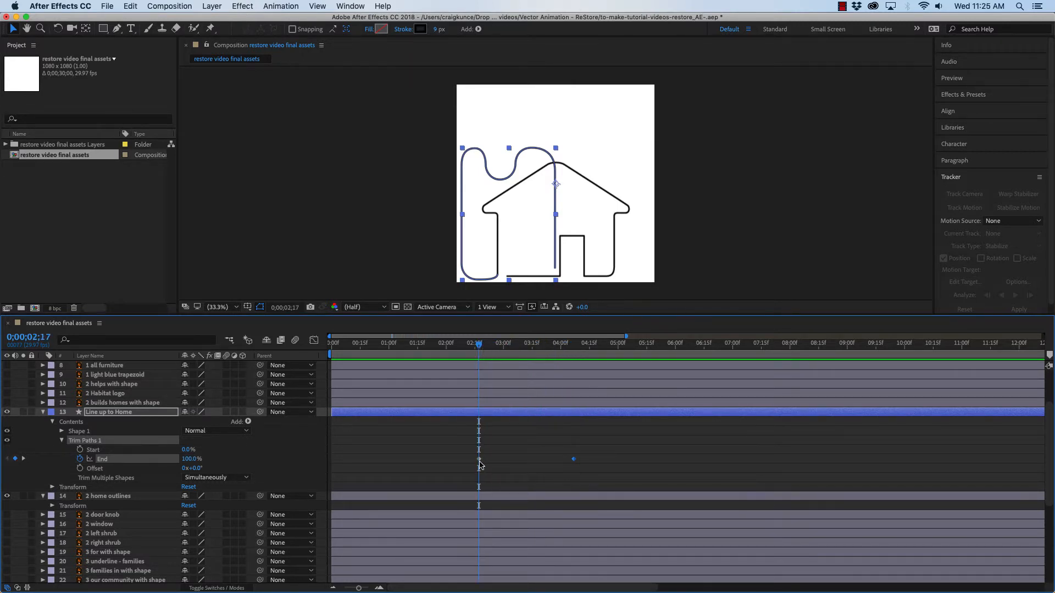
click(480, 460)
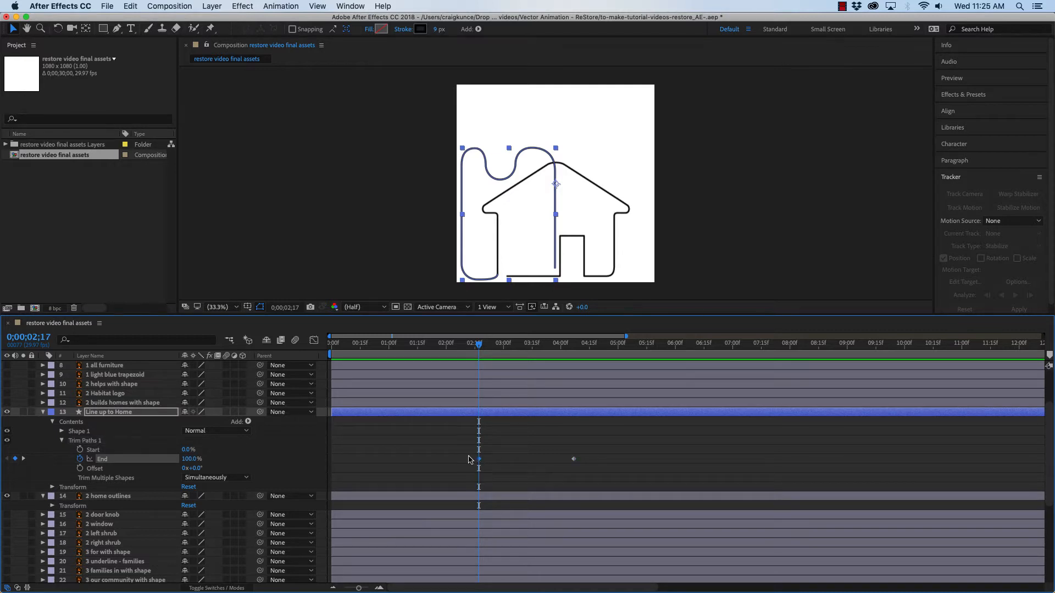
drag(190, 459, 129, 463)
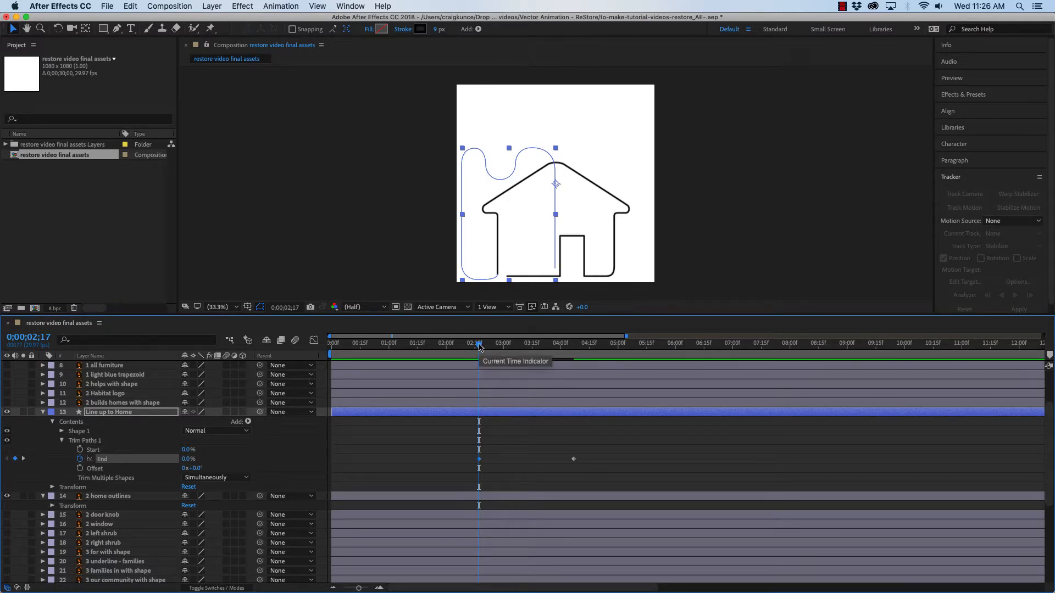
mouse_move(487, 315)
mouse_down()
mouse_move(484, 393)
mouse_move(582, 389)
mouse_move(479, 391)
mouse_up()
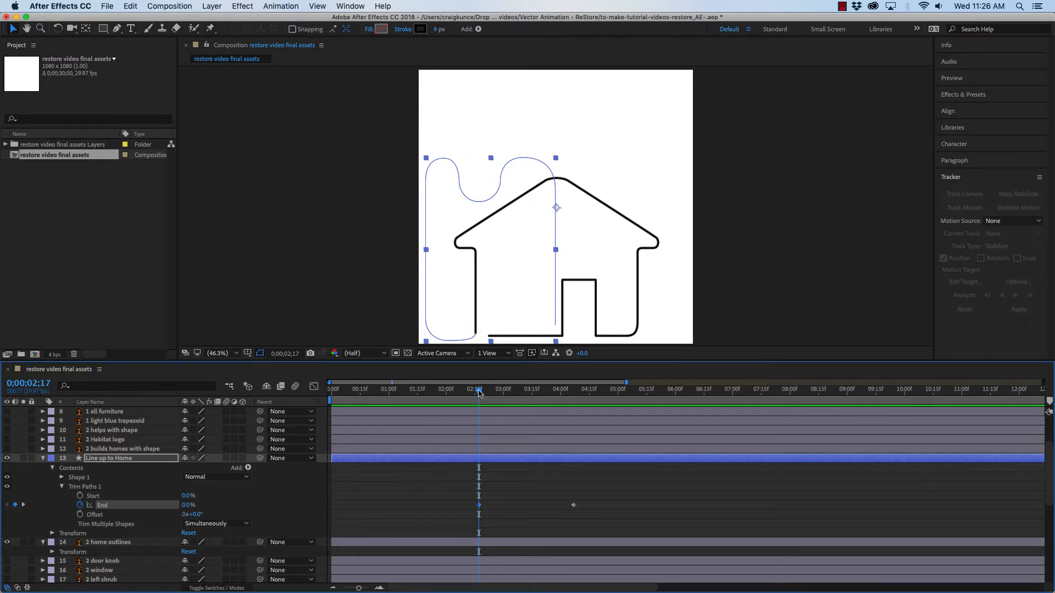
Try to fade the layer's Opacity from 100% at 0;00;04;07 to 0% at 0;00;05;22, then undo it
drag(565, 391, 574, 394)
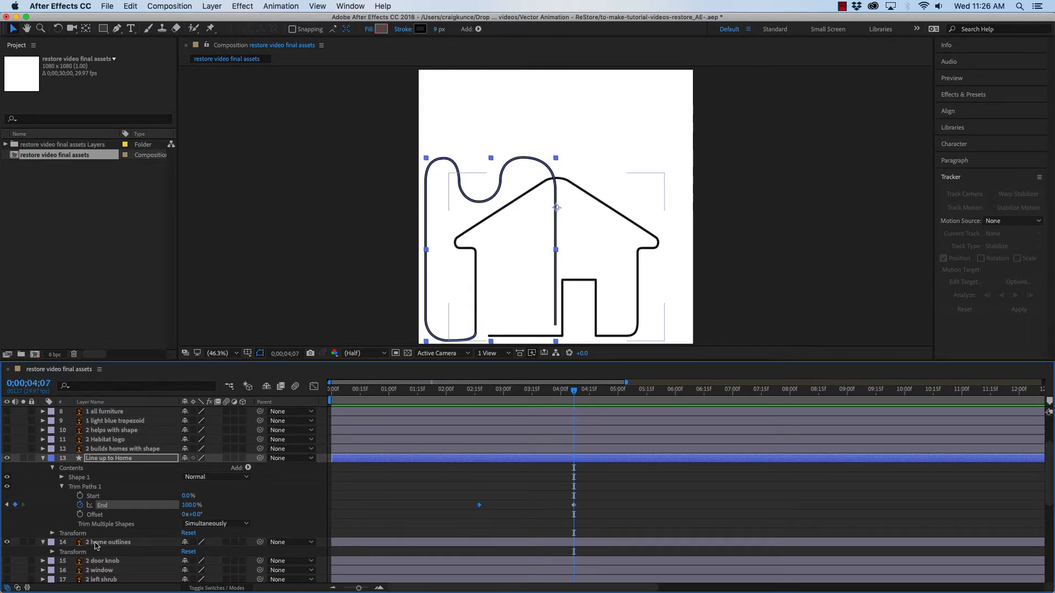
click(52, 534)
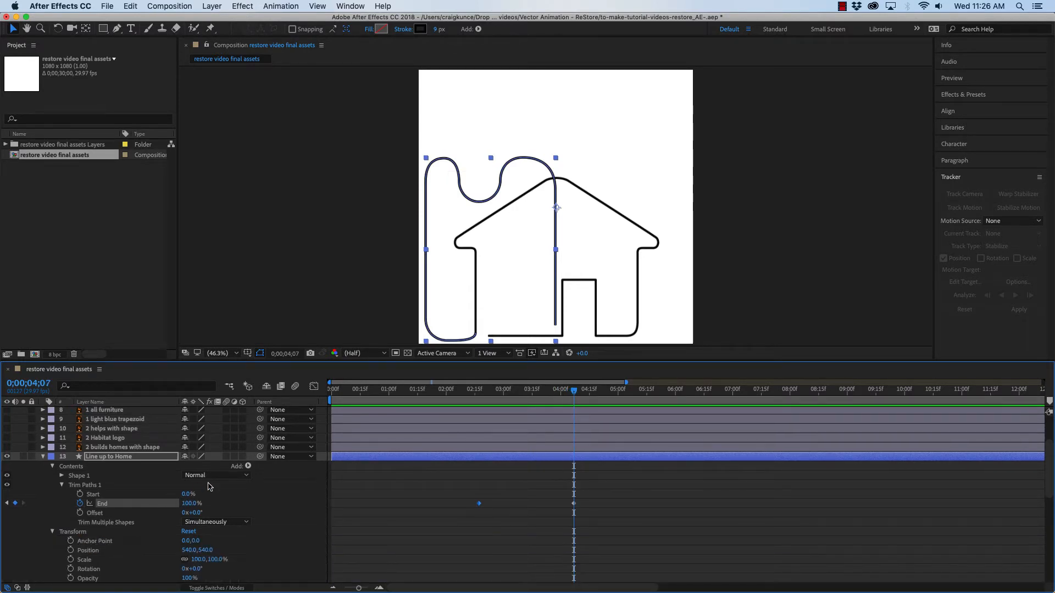
scroll(209, 487, down, 2)
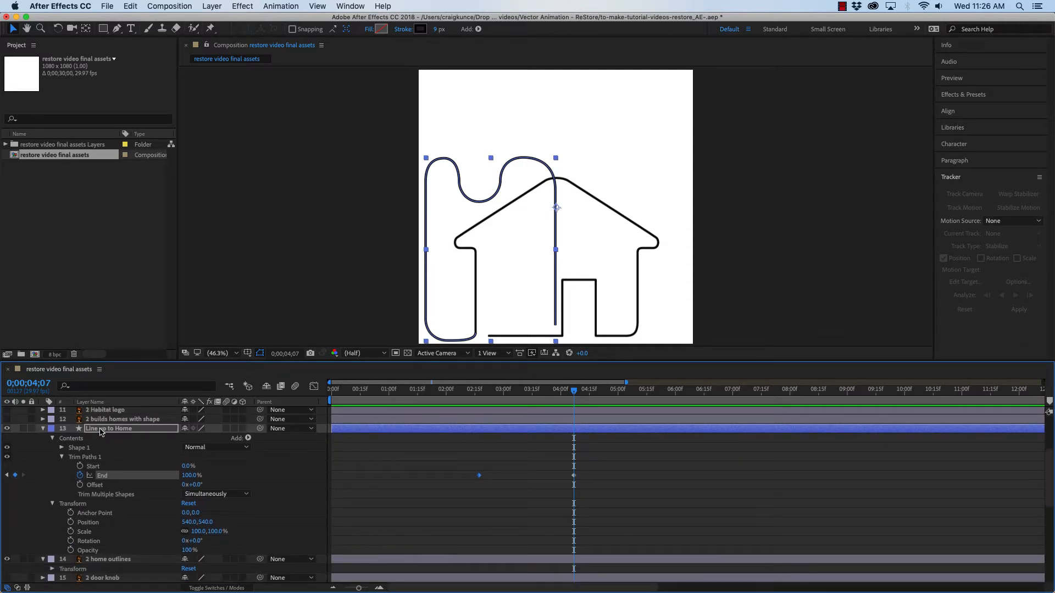
click(71, 551)
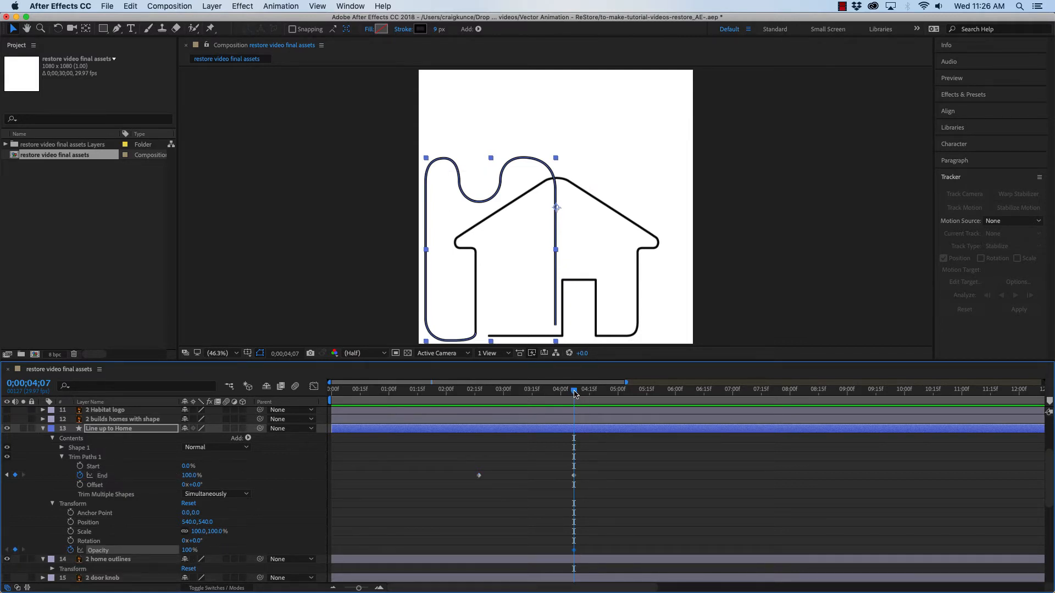
drag(575, 394, 661, 398)
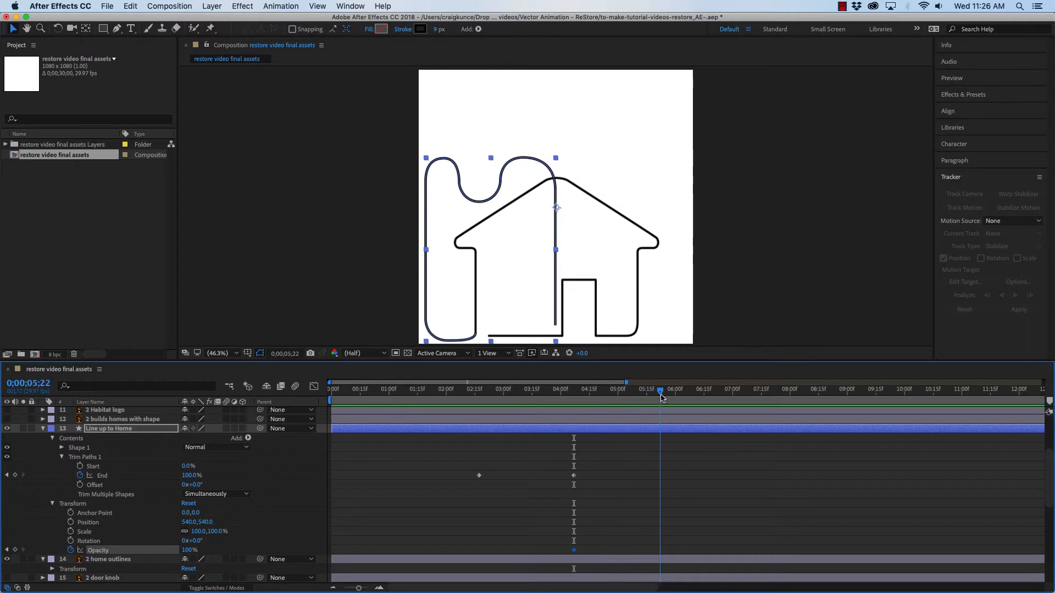
click(15, 550)
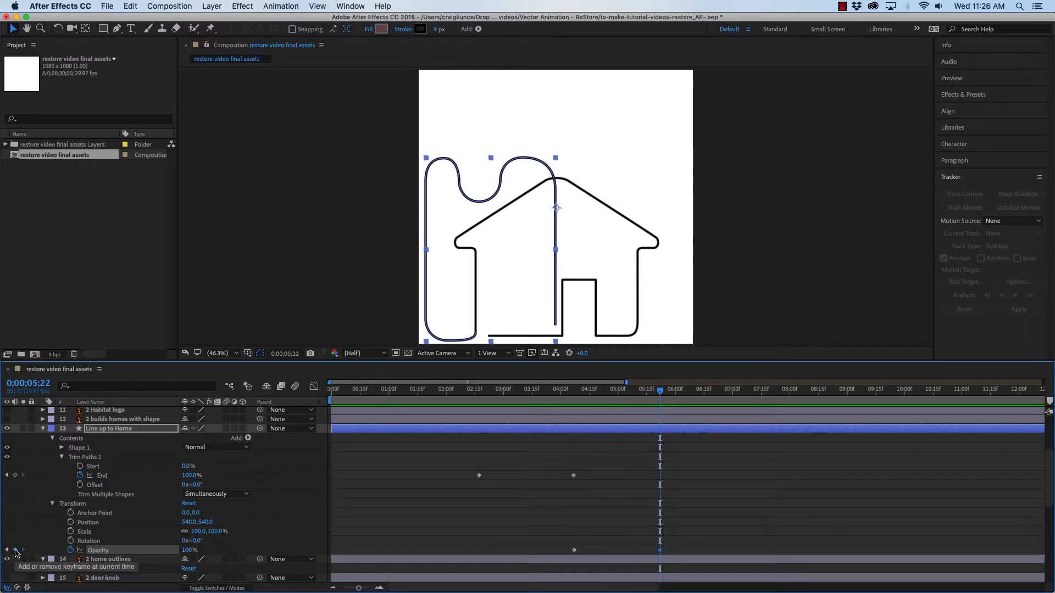
mouse_move(187, 551)
mouse_down()
mouse_move(121, 553)
mouse_move(140, 551)
mouse_up()
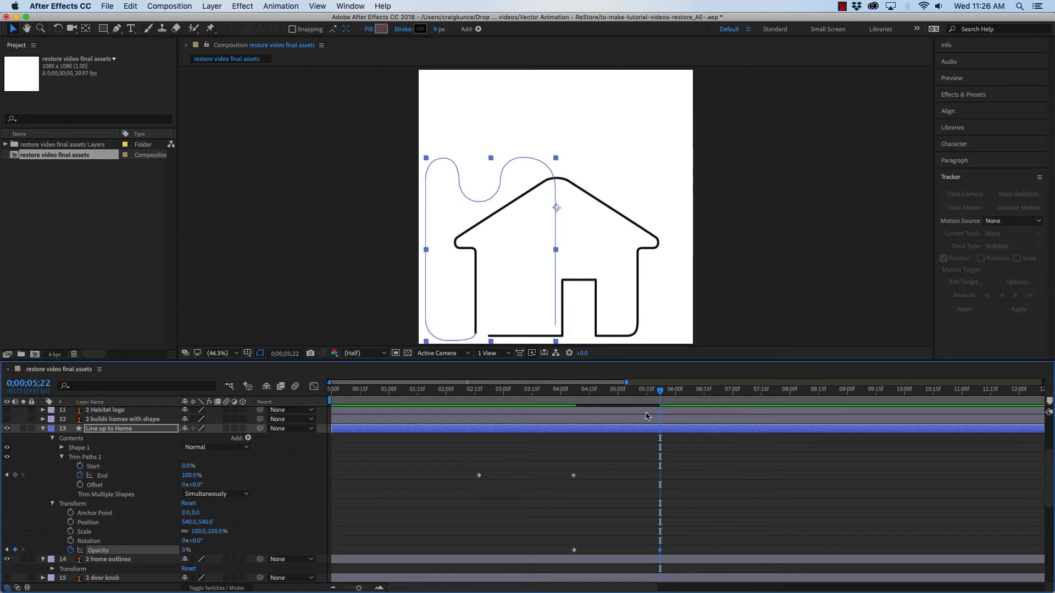
mouse_move(660, 393)
mouse_down()
mouse_move(443, 396)
mouse_move(647, 407)
mouse_move(632, 393)
mouse_move(566, 394)
mouse_move(681, 398)
mouse_move(457, 400)
mouse_move(671, 402)
mouse_move(581, 403)
mouse_up()
key(k)
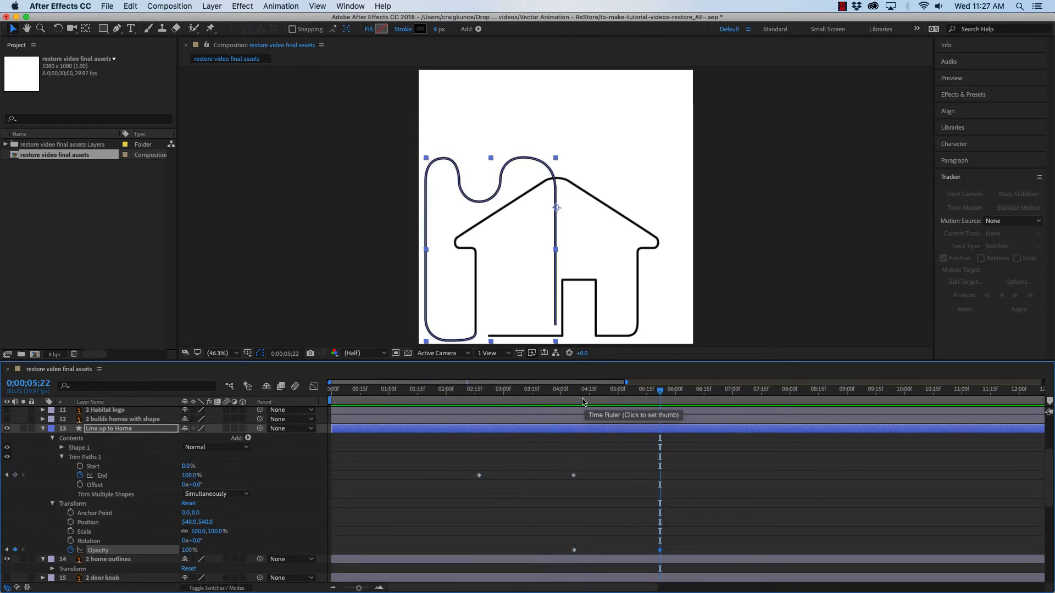
key(super+z)
key(super+z)
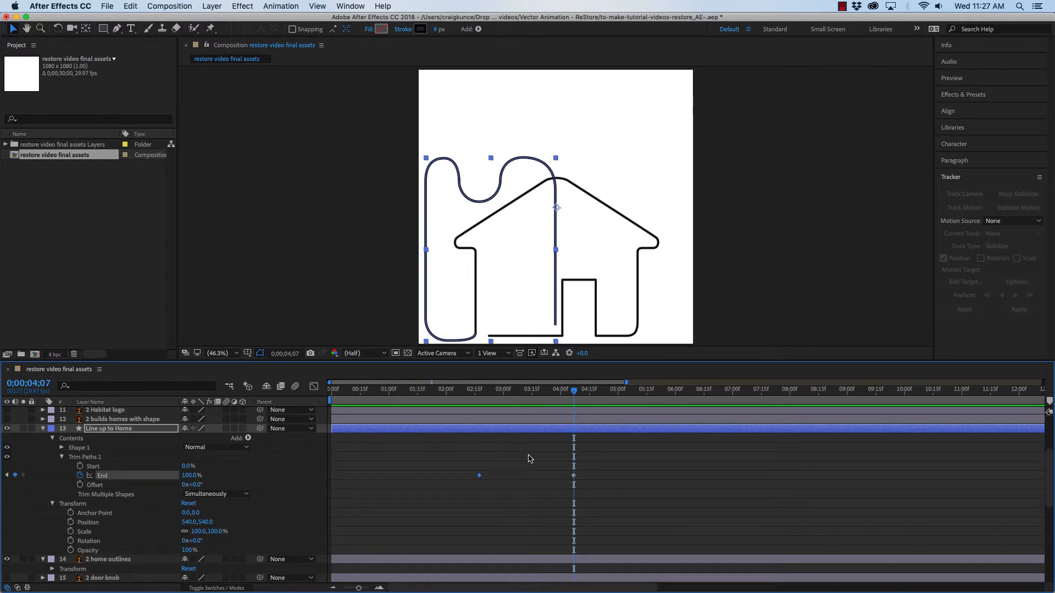
Keyframe Trim Paths Start at 0% at 0;00;03;11 and 100% at 0;00;05;03
mouse_move(575, 394)
mouse_down()
mouse_move(479, 395)
mouse_move(573, 395)
mouse_up()
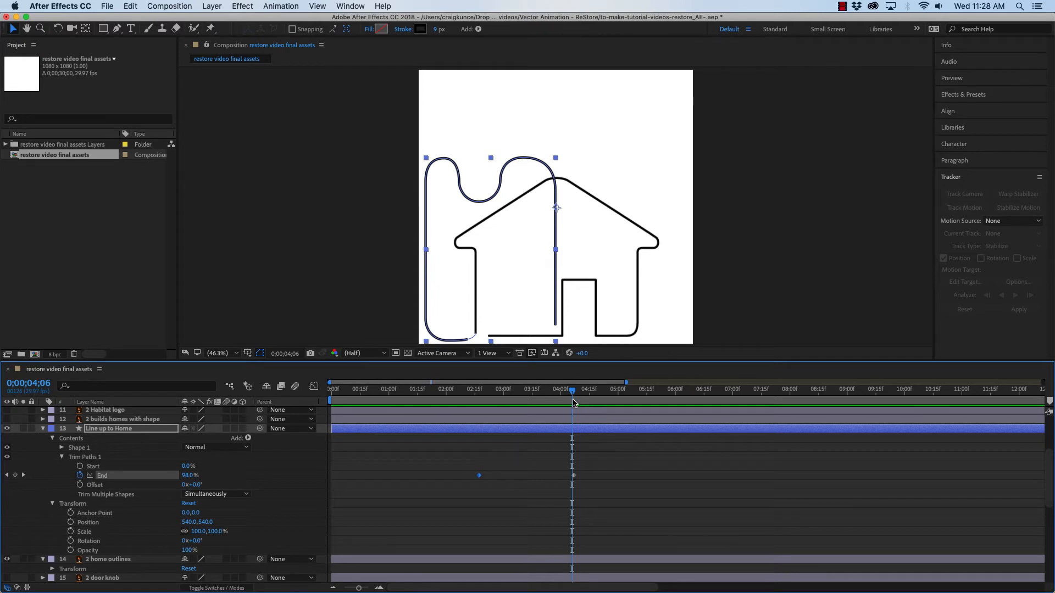
drag(572, 392, 525, 396)
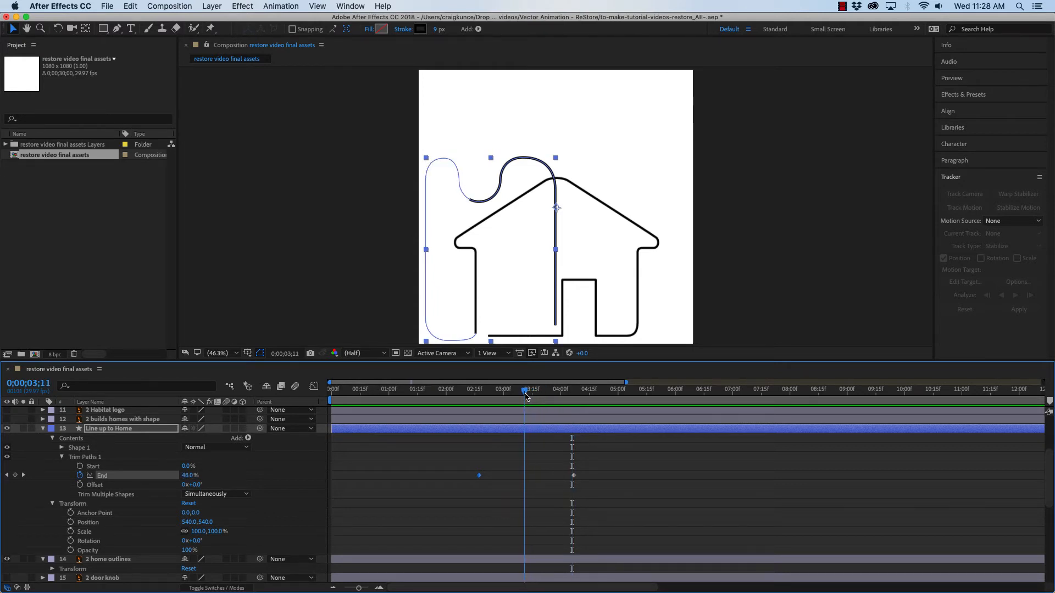
click(80, 467)
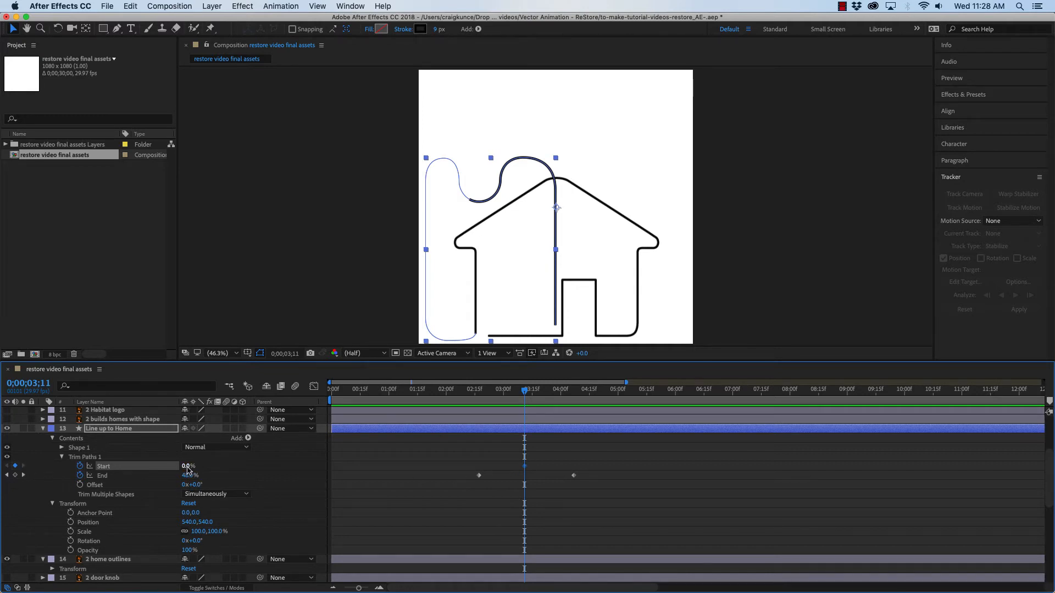
drag(525, 392, 624, 395)
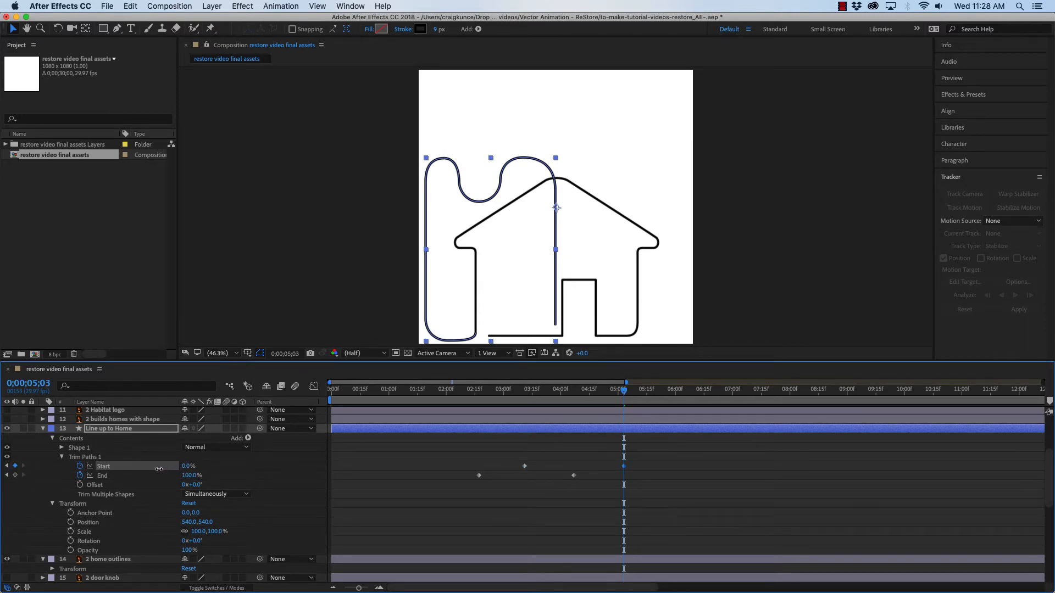
drag(159, 469, 240, 471)
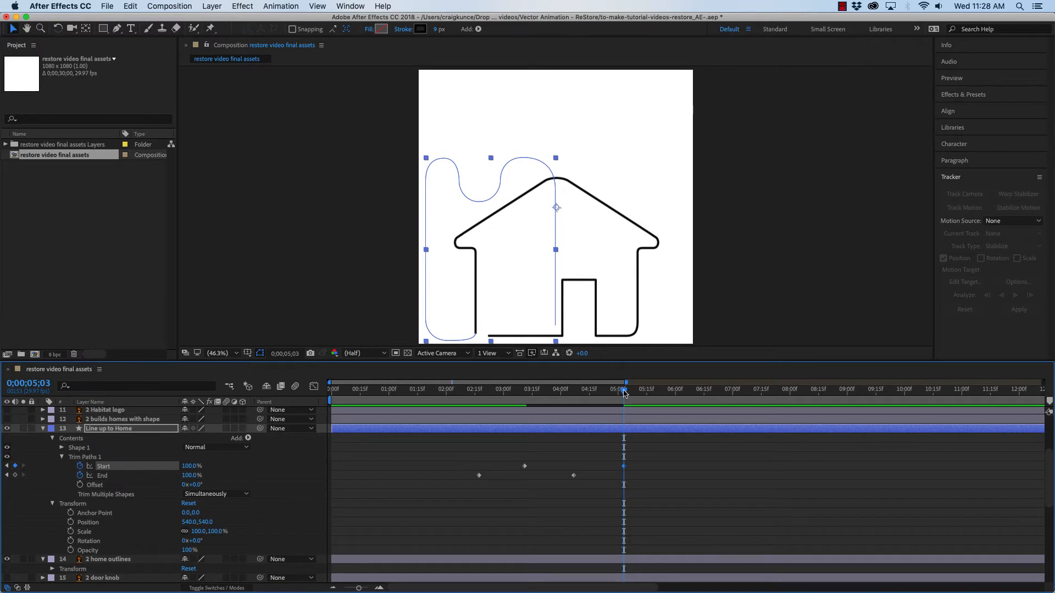
mouse_move(624, 392)
mouse_down()
mouse_move(448, 401)
mouse_move(526, 387)
mouse_move(632, 393)
mouse_move(564, 392)
mouse_up()
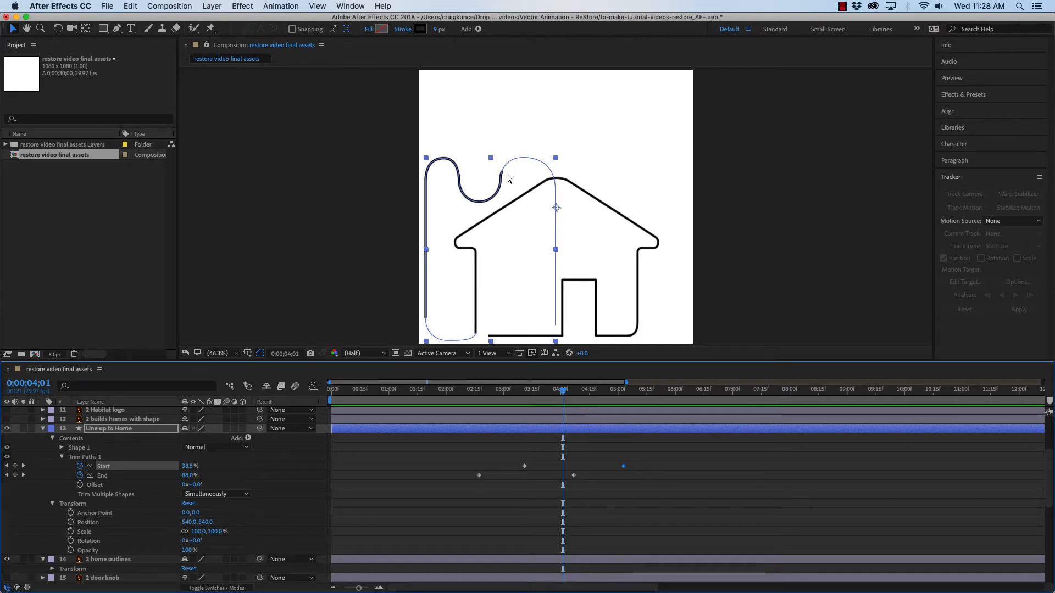
Zoom in on the line end and set Stroke 1's Line Cap to Round Cap
key(period)
key(period)
key(period)
key(period)
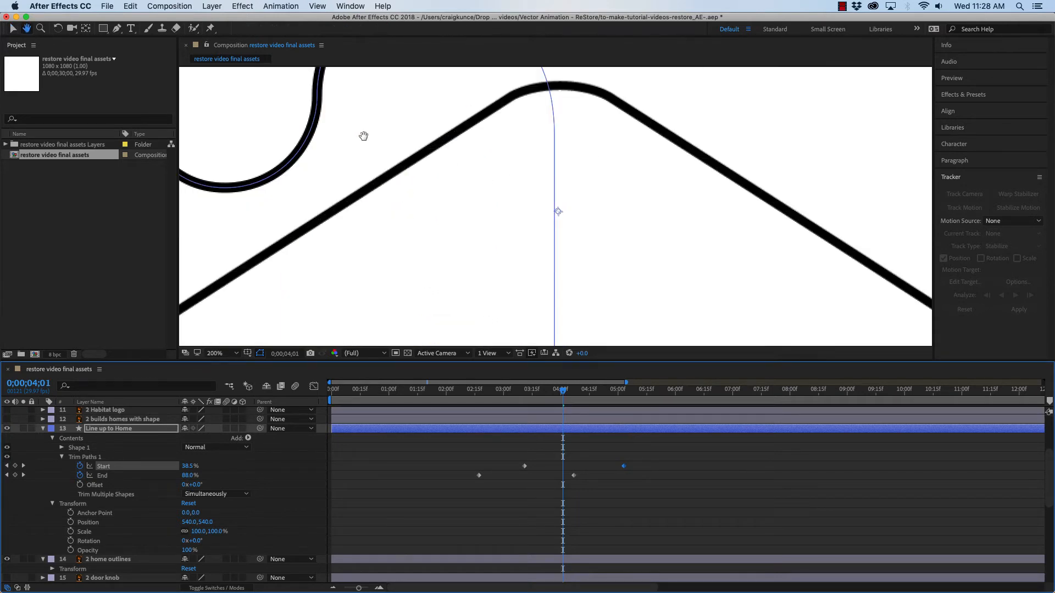
drag(363, 134, 432, 217)
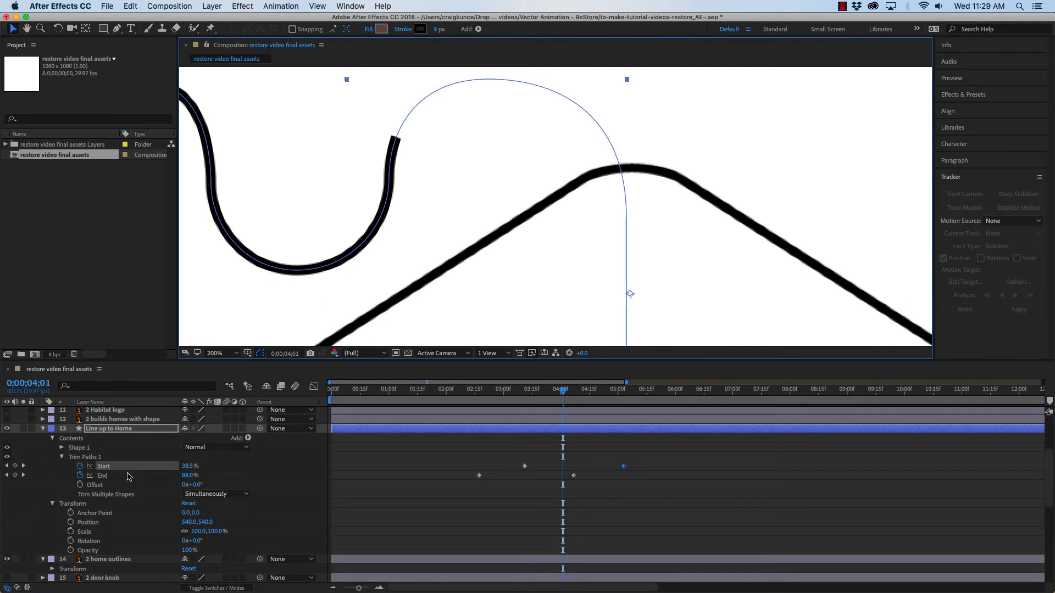
click(52, 504)
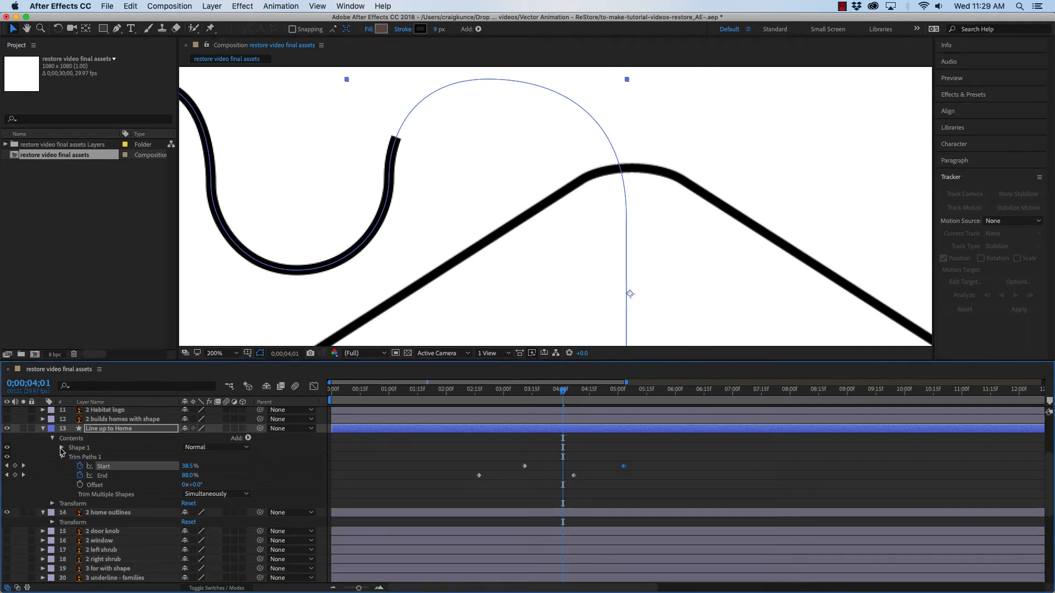
click(61, 449)
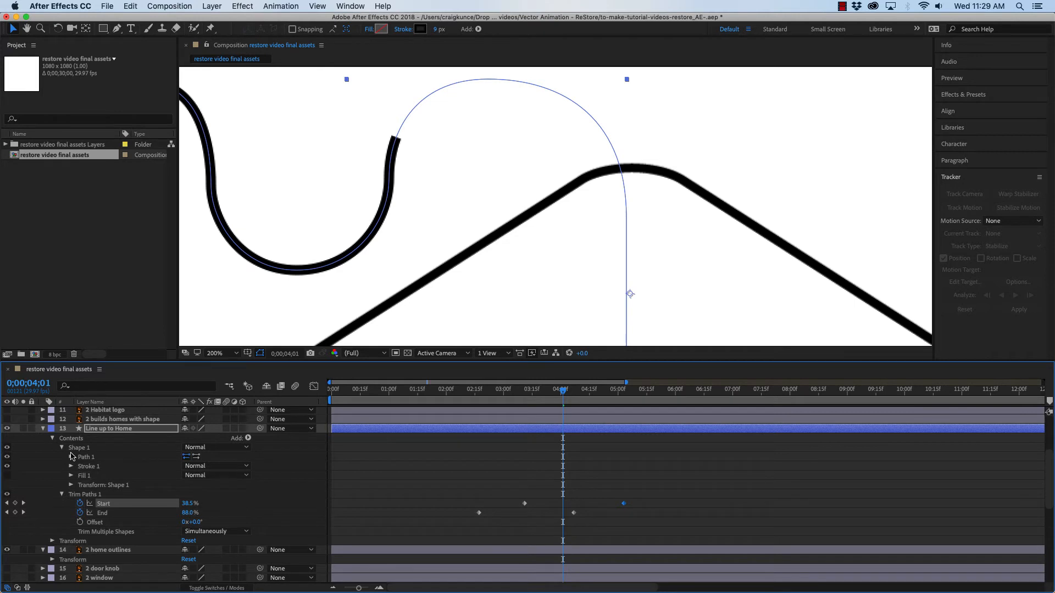
click(71, 467)
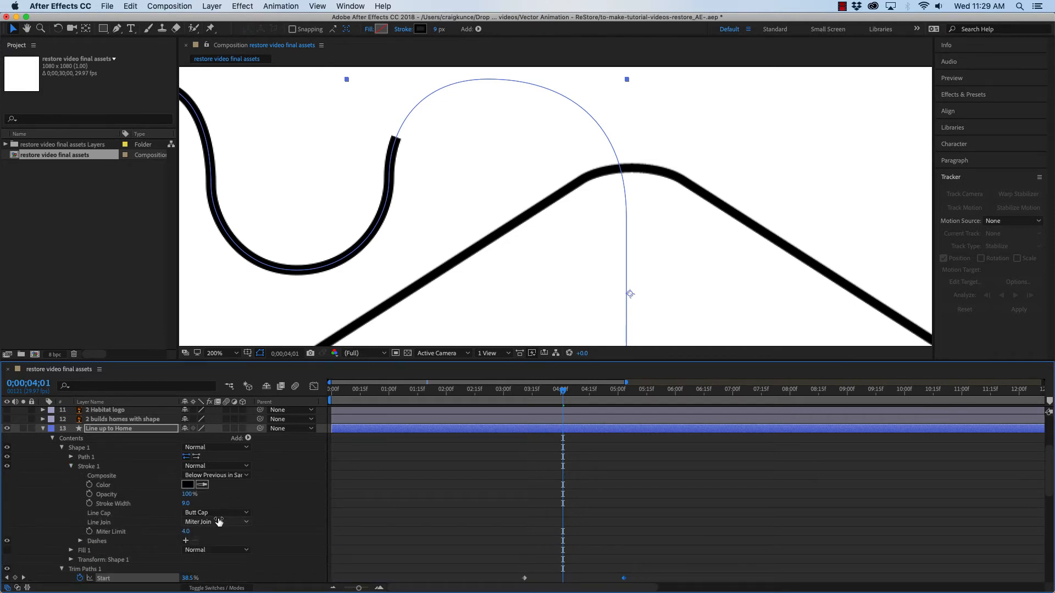
click(215, 513)
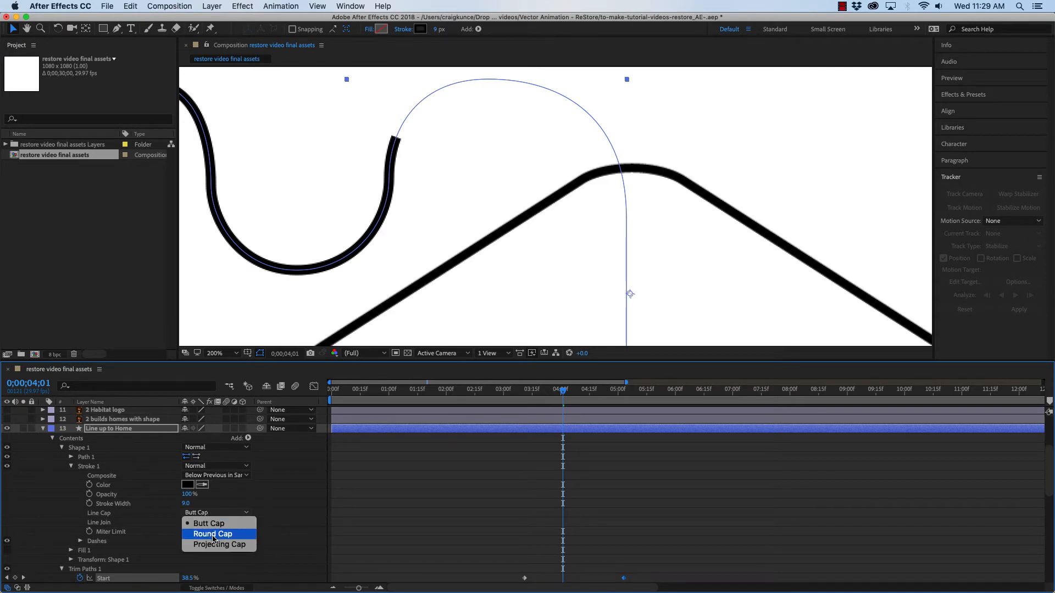
click(213, 536)
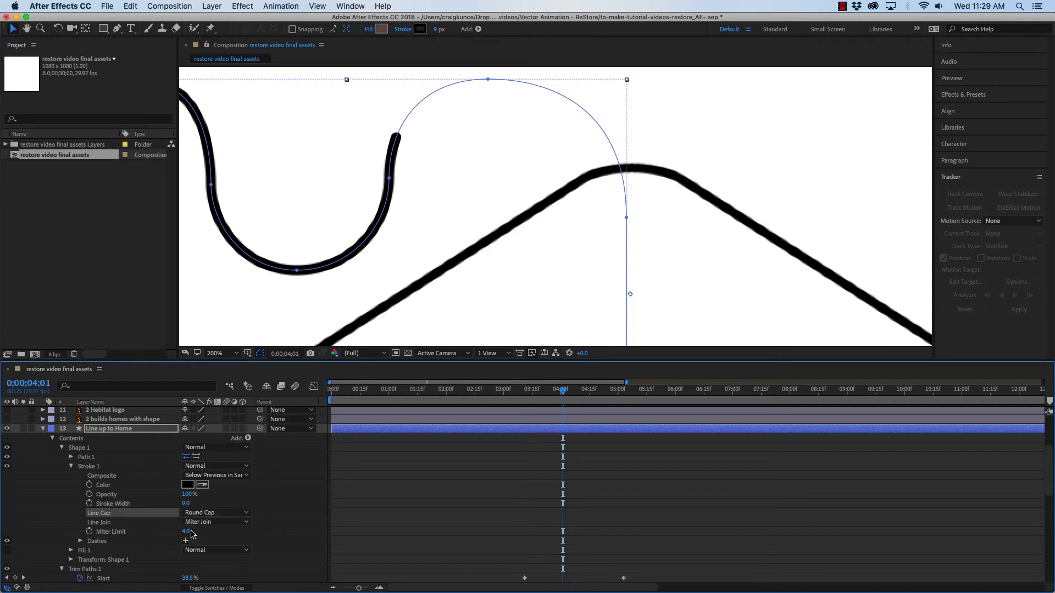
click(198, 523)
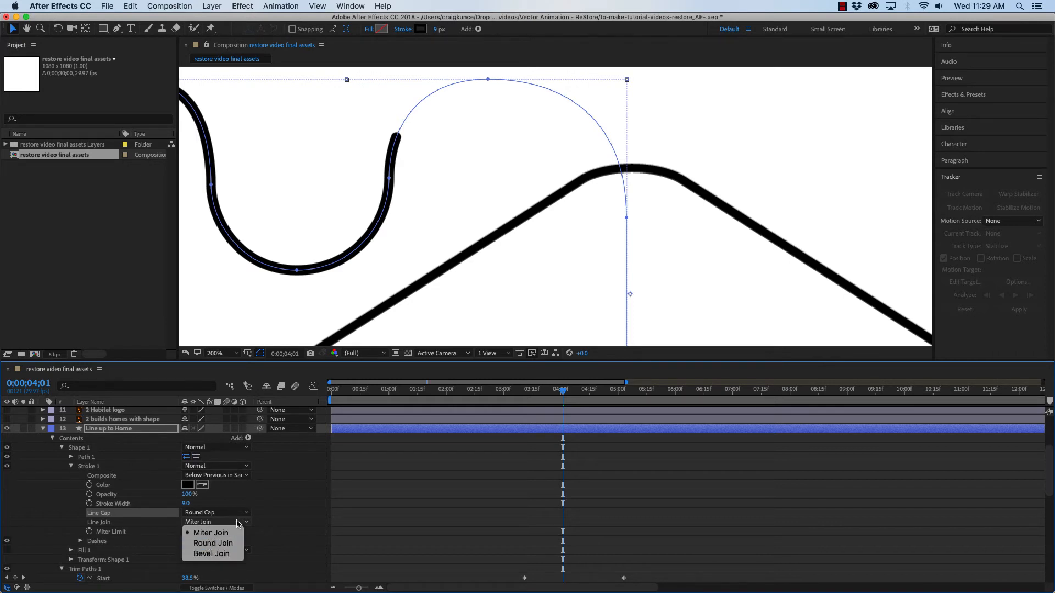
click(295, 492)
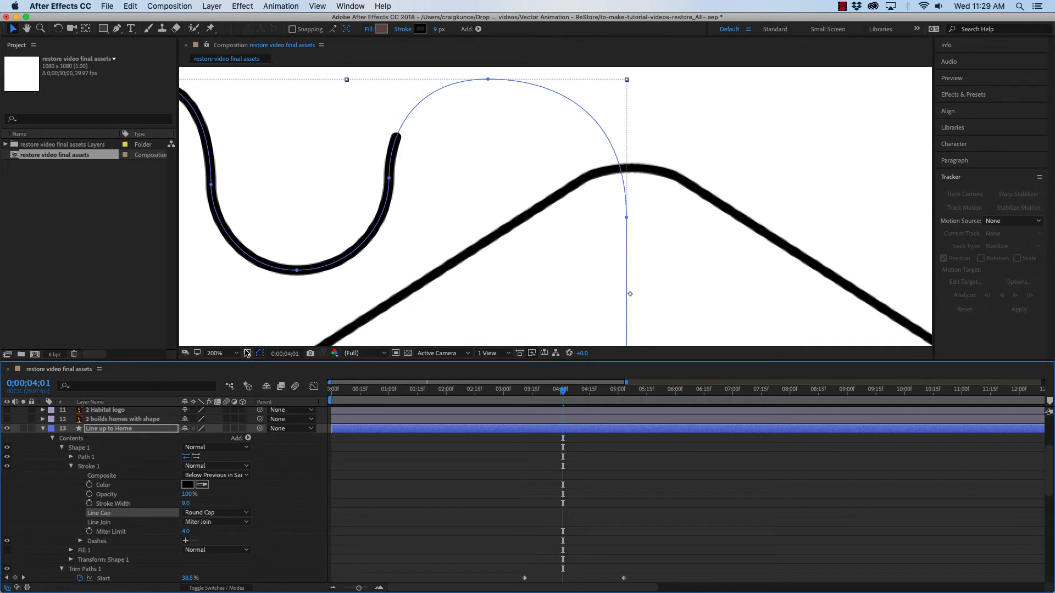
Zoom back out and scrub the timeline to review the self-drawing line animation
click(231, 353)
click(497, 287)
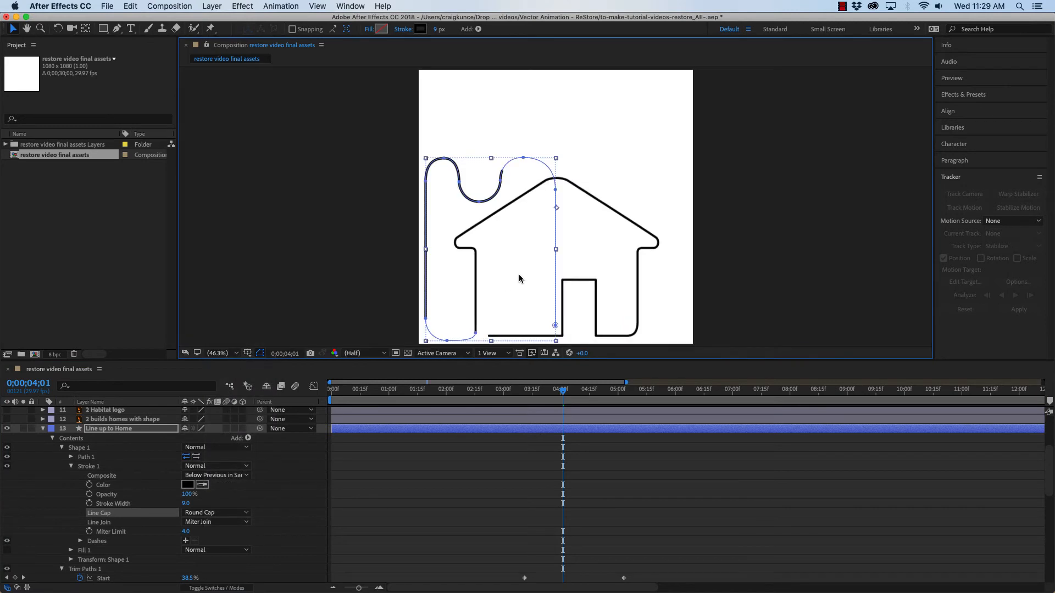
mouse_move(564, 394)
mouse_down()
mouse_move(432, 394)
mouse_move(652, 395)
mouse_up()
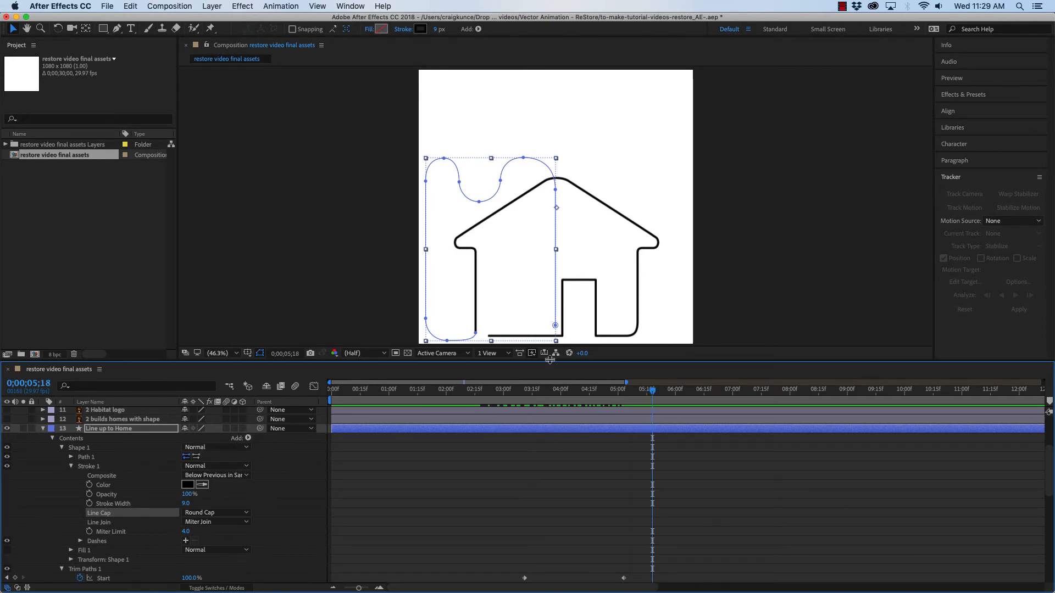
drag(549, 360, 552, 329)
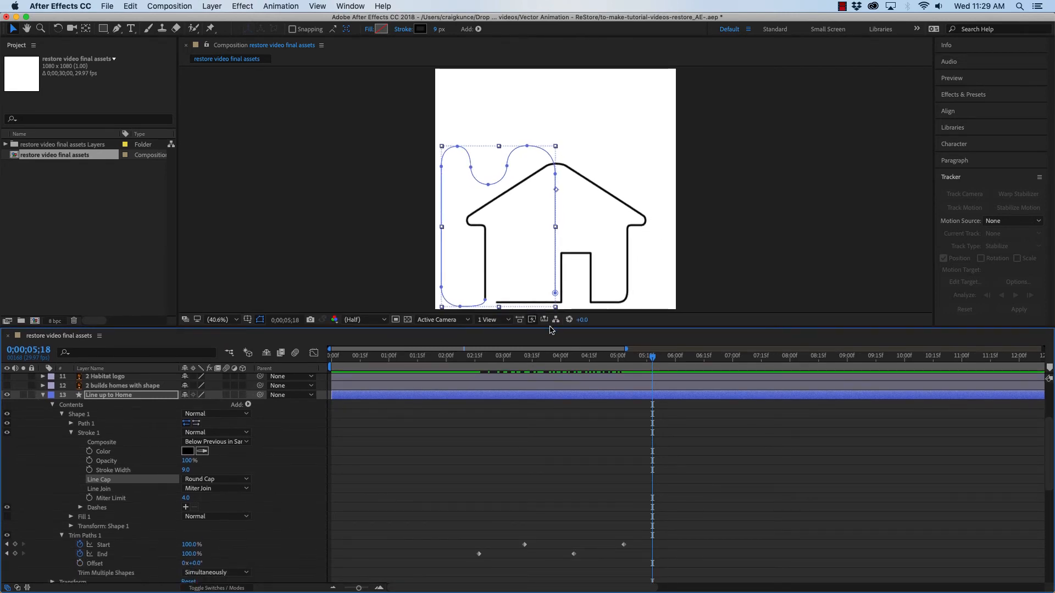
click(43, 395)
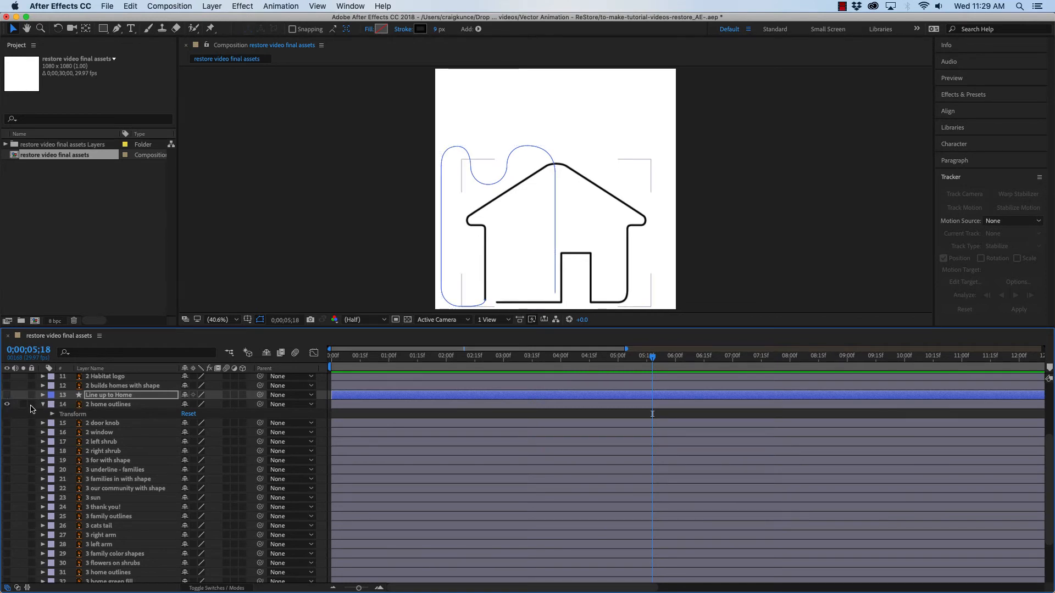
click(323, 238)
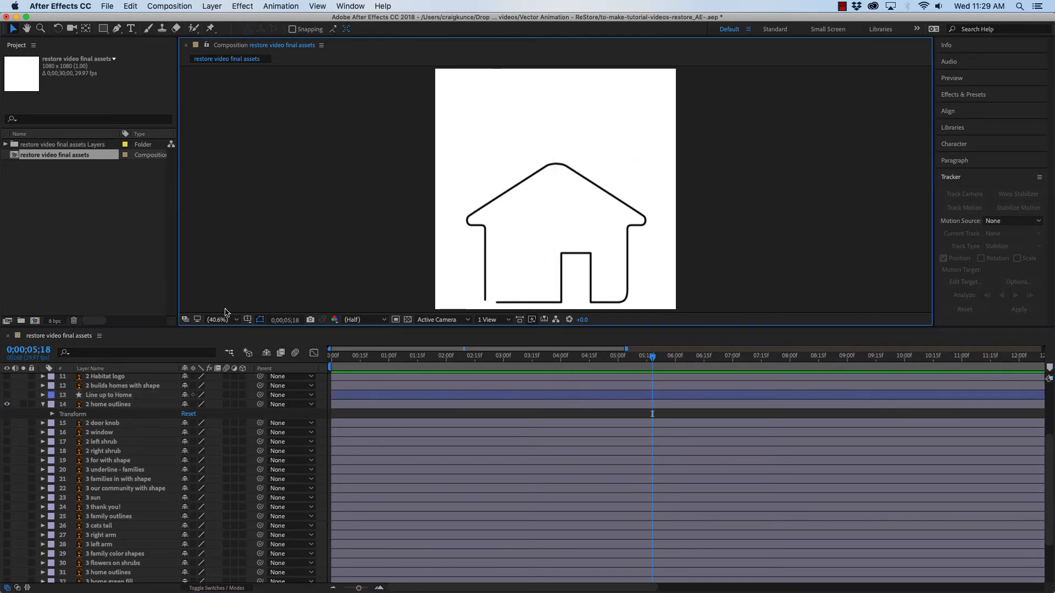
click(99, 405)
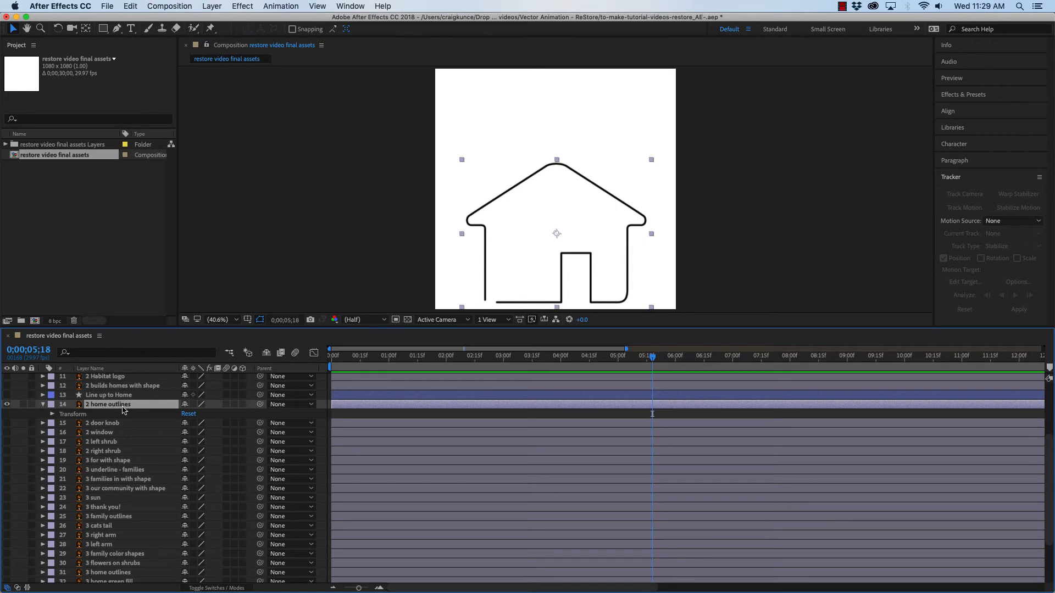
click(7, 405)
click(7, 405)
click(43, 405)
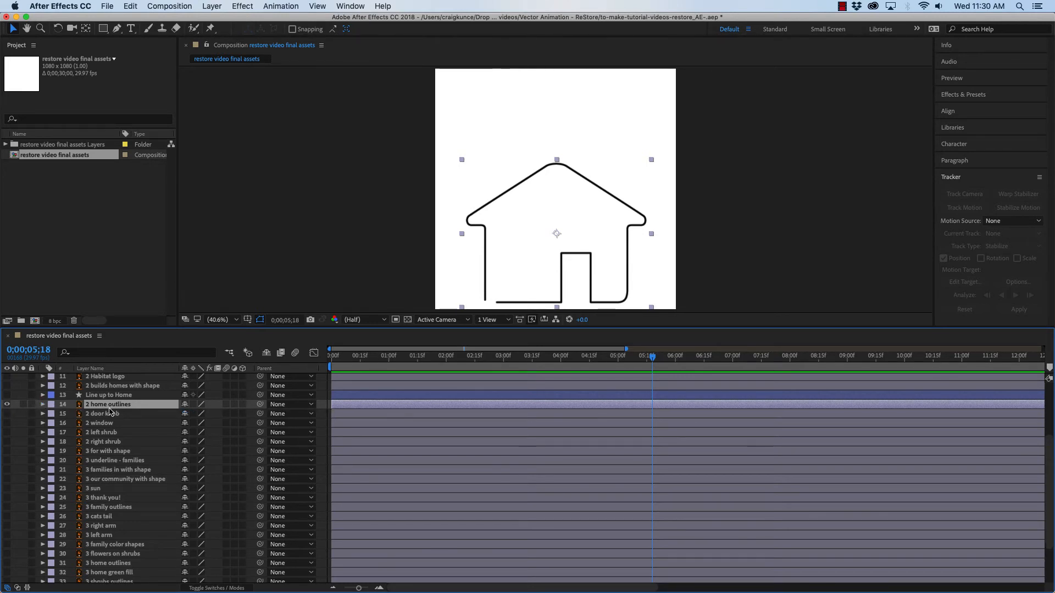
Create shapes from the '2 home outlines' vector layer and hide the original layer
right_click(103, 408)
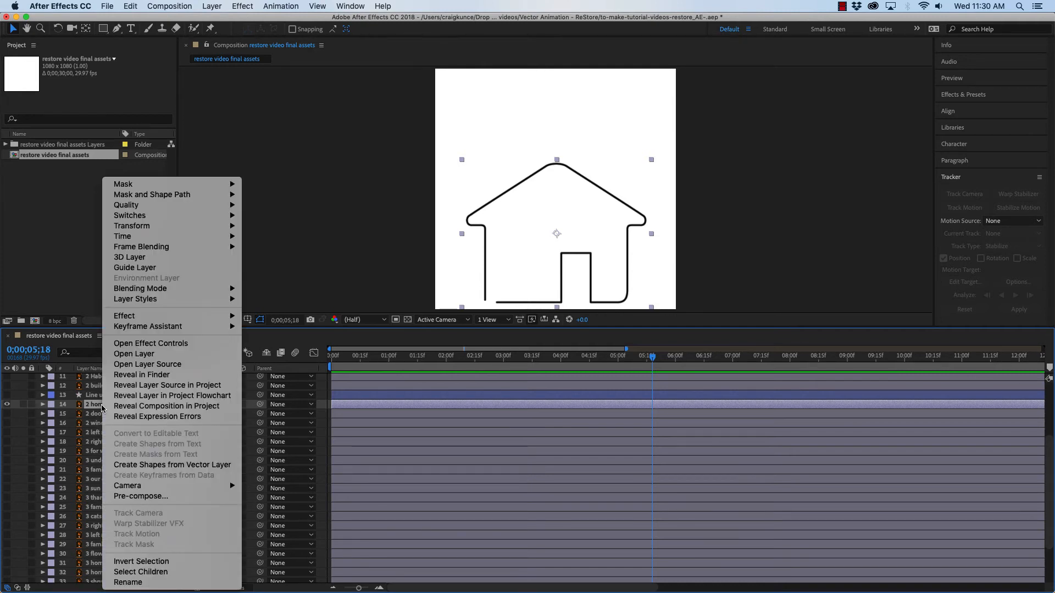
click(175, 466)
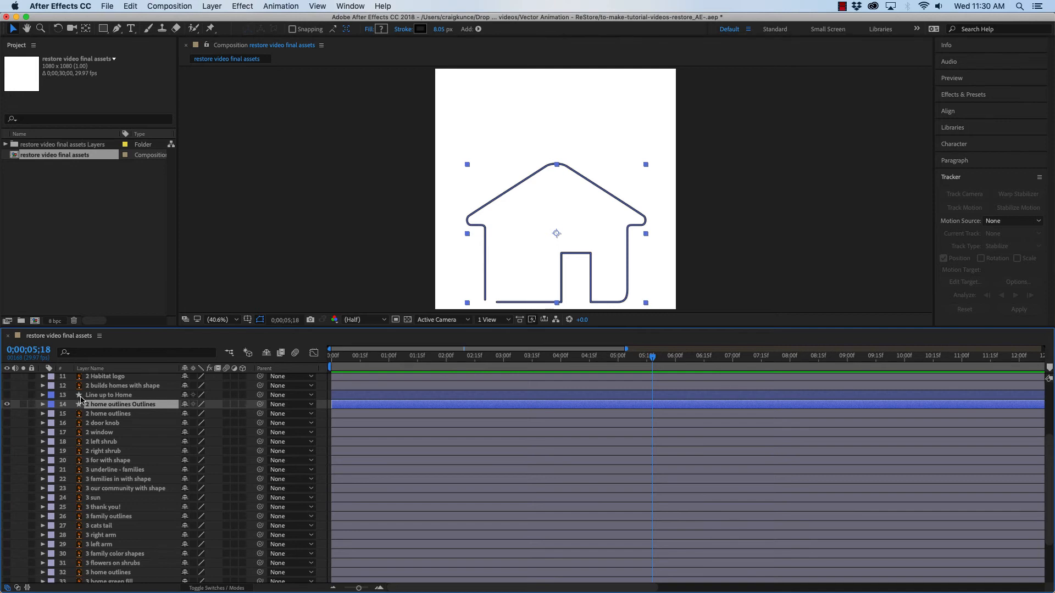
click(7, 414)
click(8, 405)
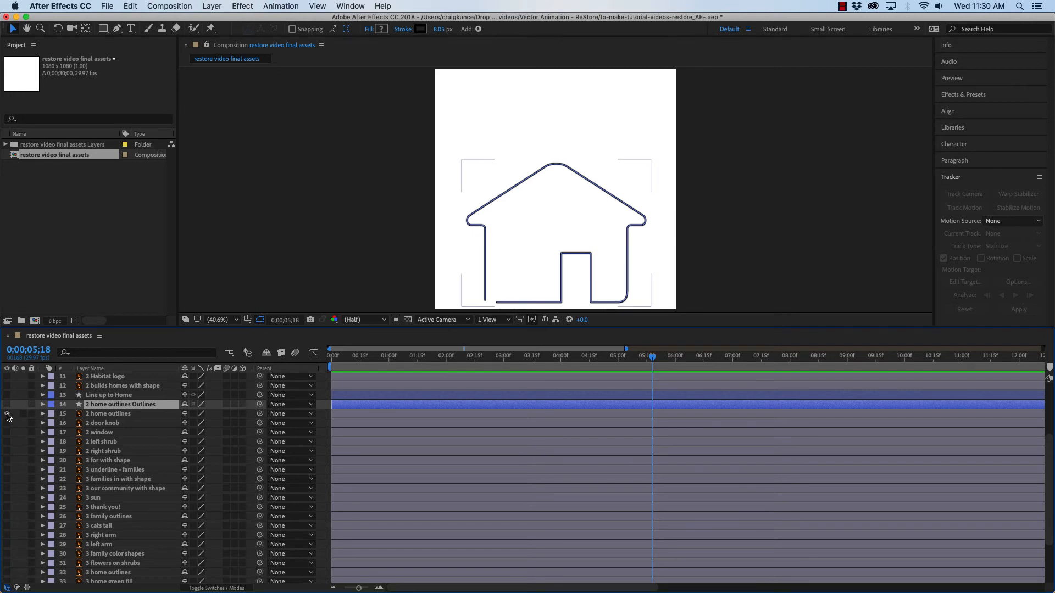
click(7, 414)
click(7, 404)
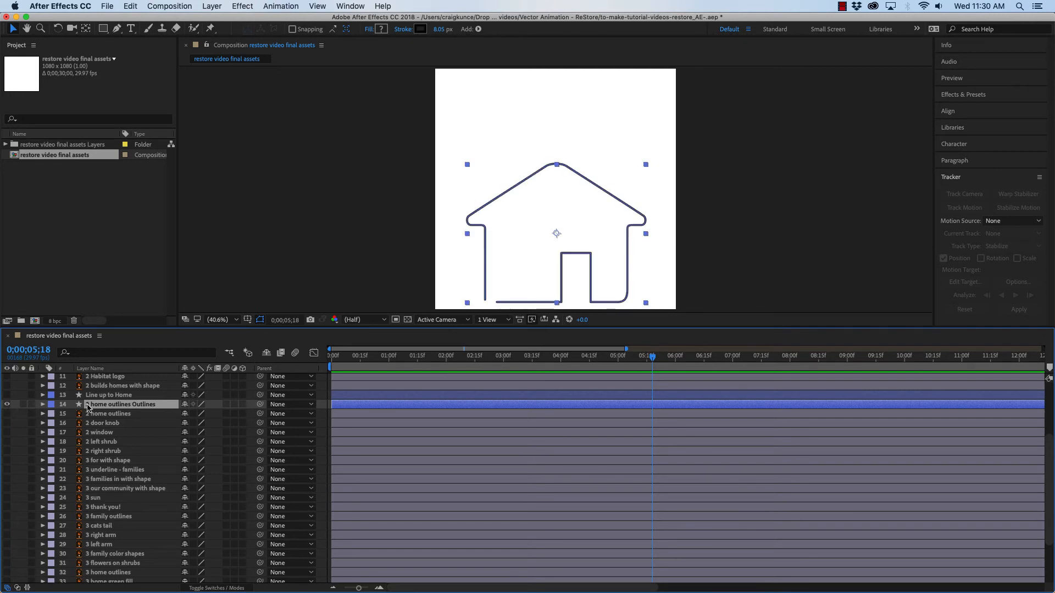
Add Trim Paths to the new '2 home outlines Outlines' shape layer and expand its properties
click(43, 405)
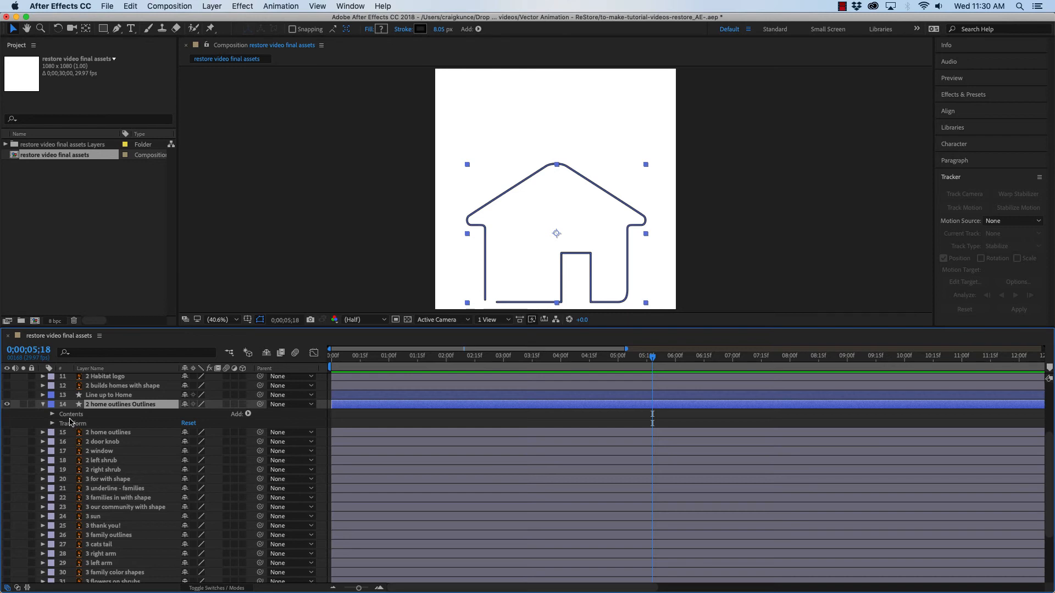
click(249, 415)
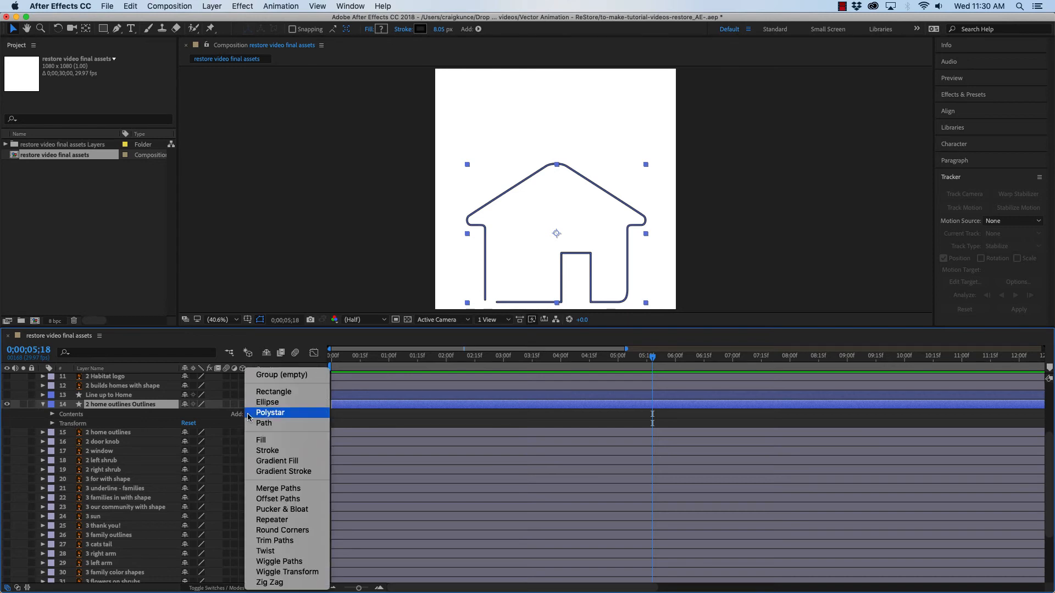
click(280, 542)
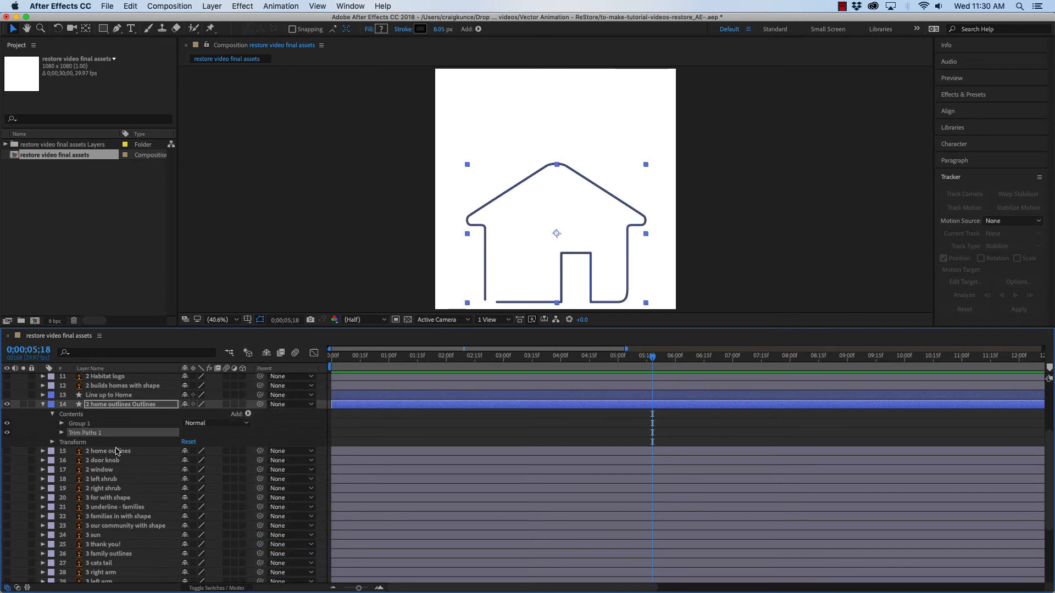
click(61, 434)
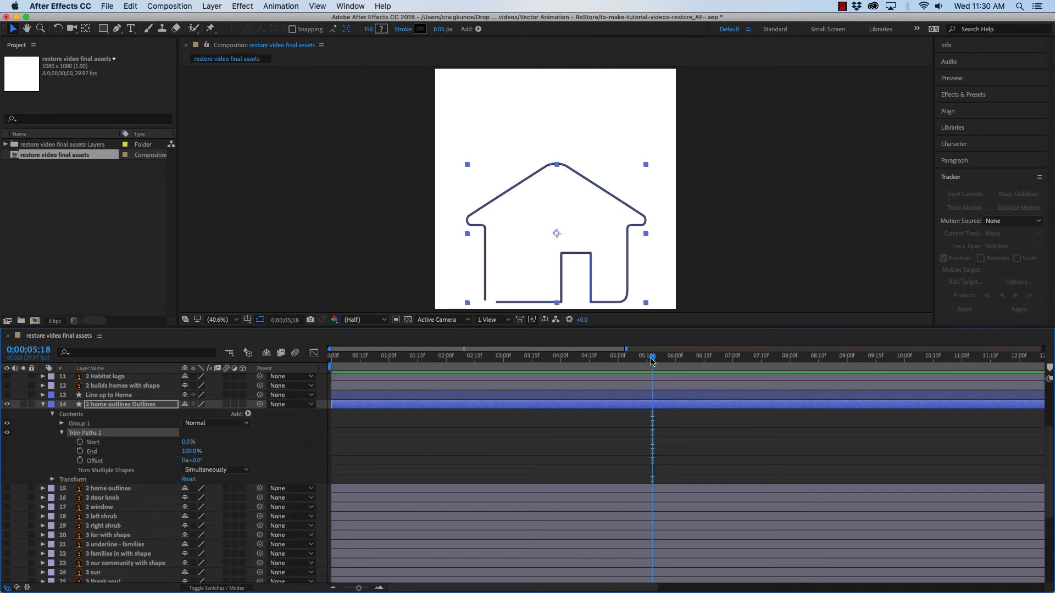
Keyframe Trim Paths End at 0% at 0;00;03;15 and 100% at 0;00;05;11
drag(653, 358, 532, 359)
click(80, 452)
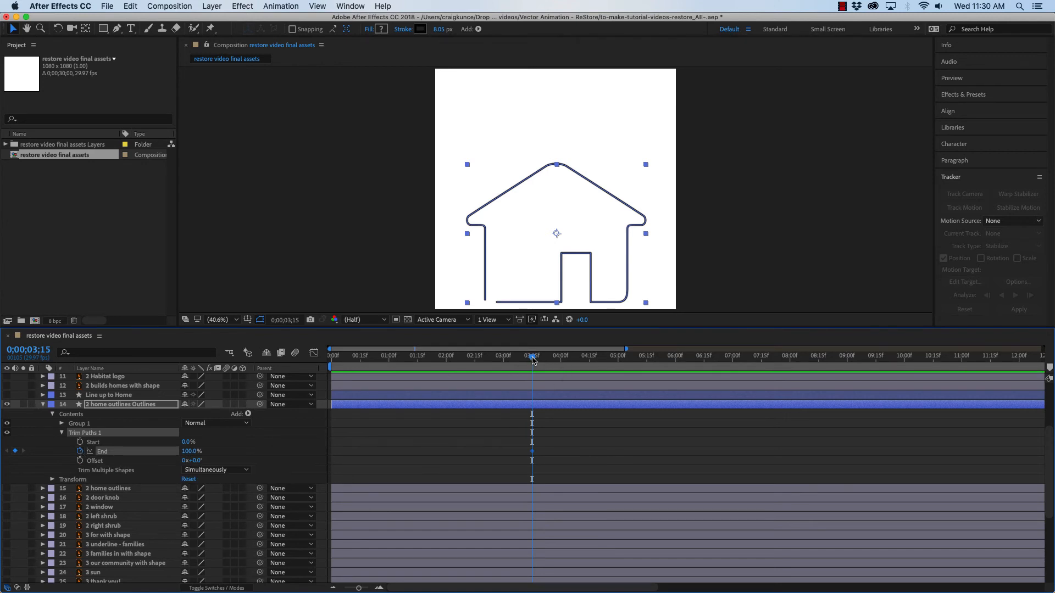
drag(532, 360, 640, 358)
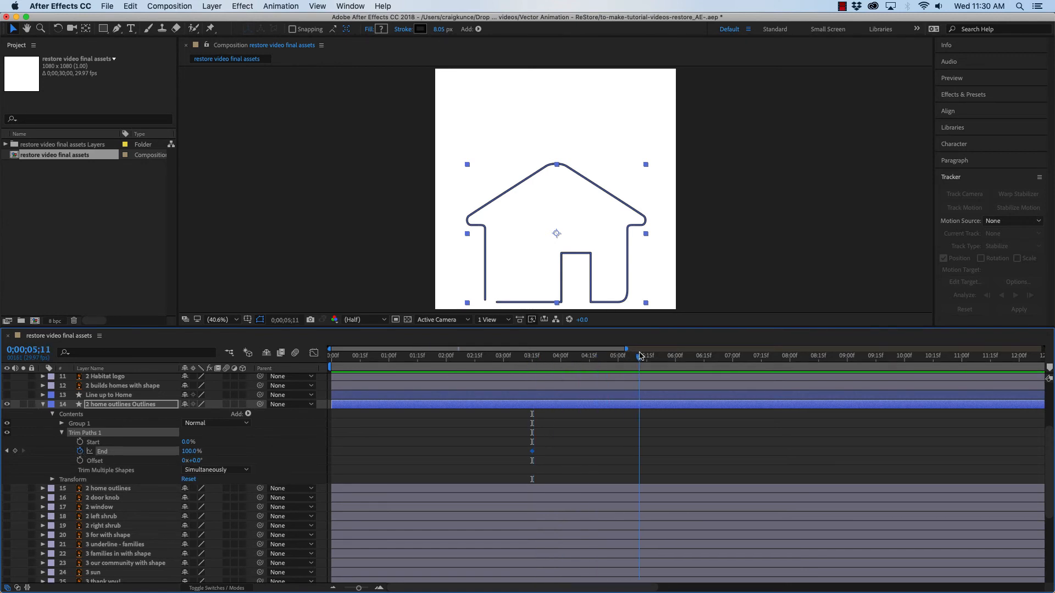
click(15, 451)
drag(640, 360, 532, 365)
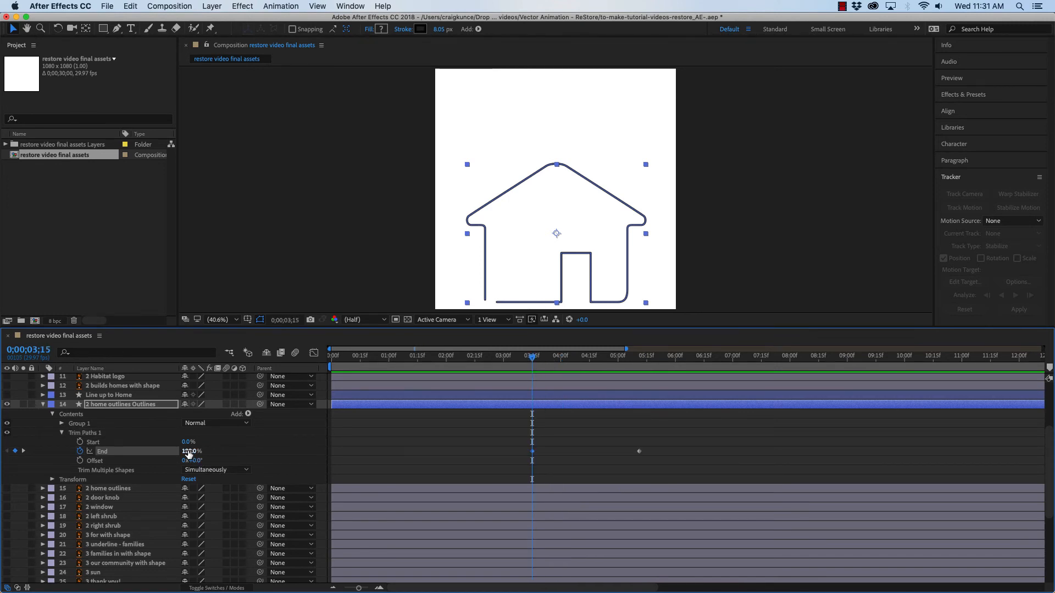
drag(188, 451, 121, 456)
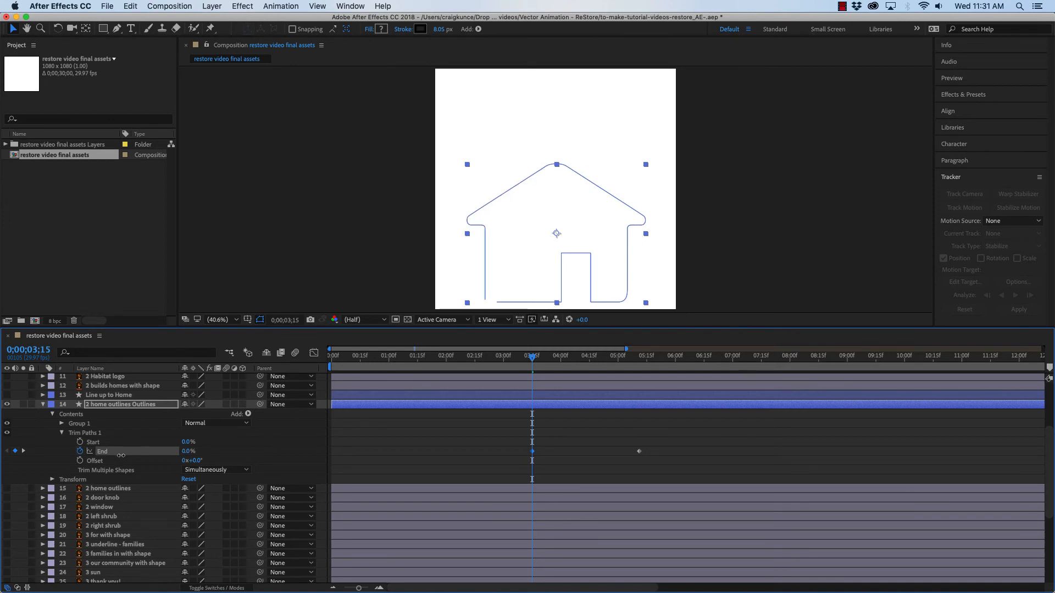
mouse_move(533, 360)
mouse_down()
mouse_move(497, 360)
mouse_move(559, 358)
mouse_move(532, 358)
mouse_up()
Show the 'Line up to Home' layer and expand it to compare its Trim Paths keyframes
click(436, 278)
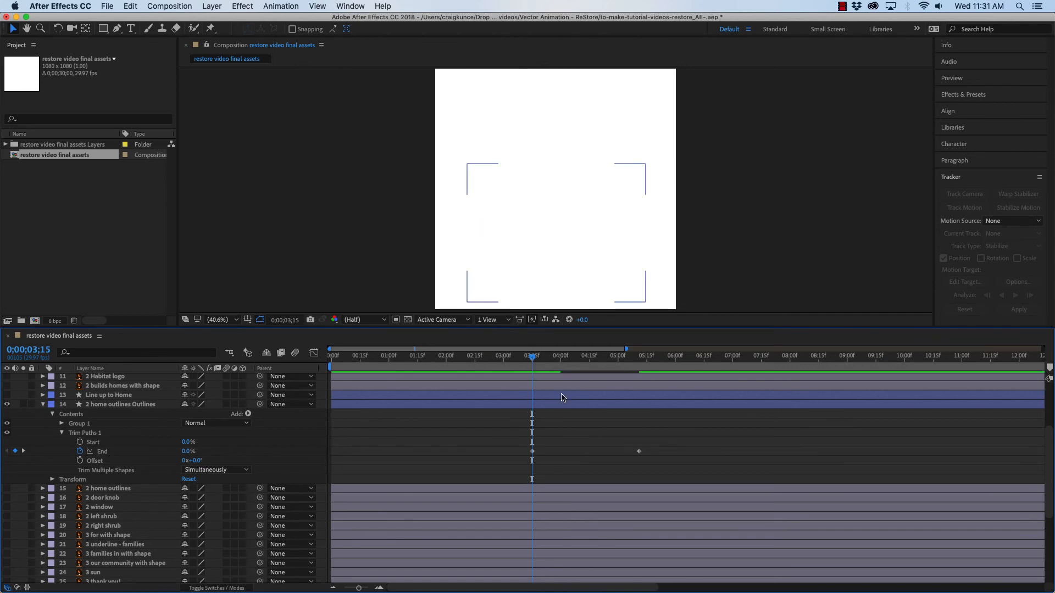
click(7, 396)
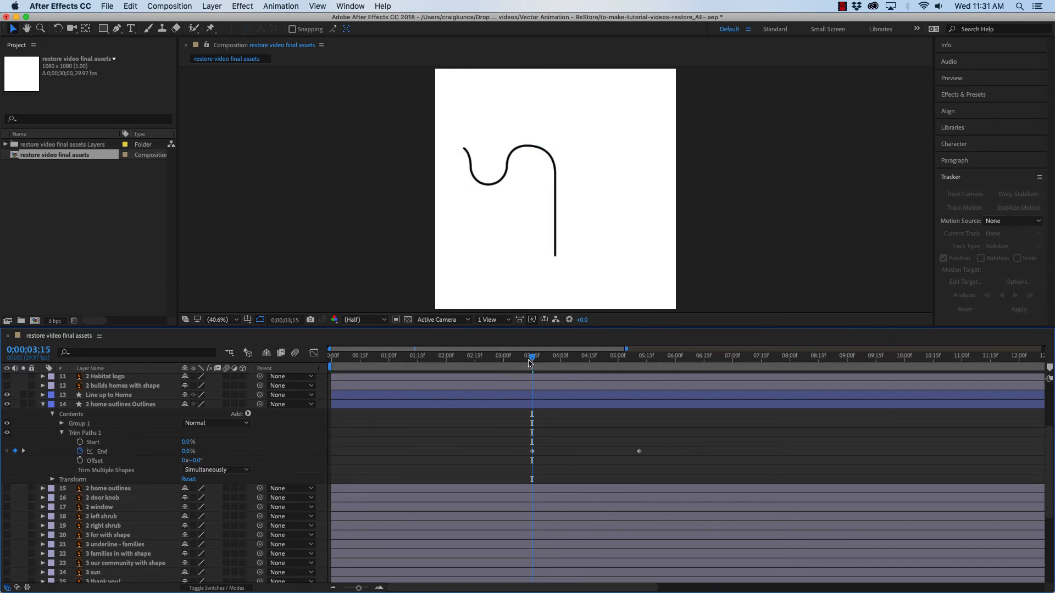
drag(532, 360, 572, 361)
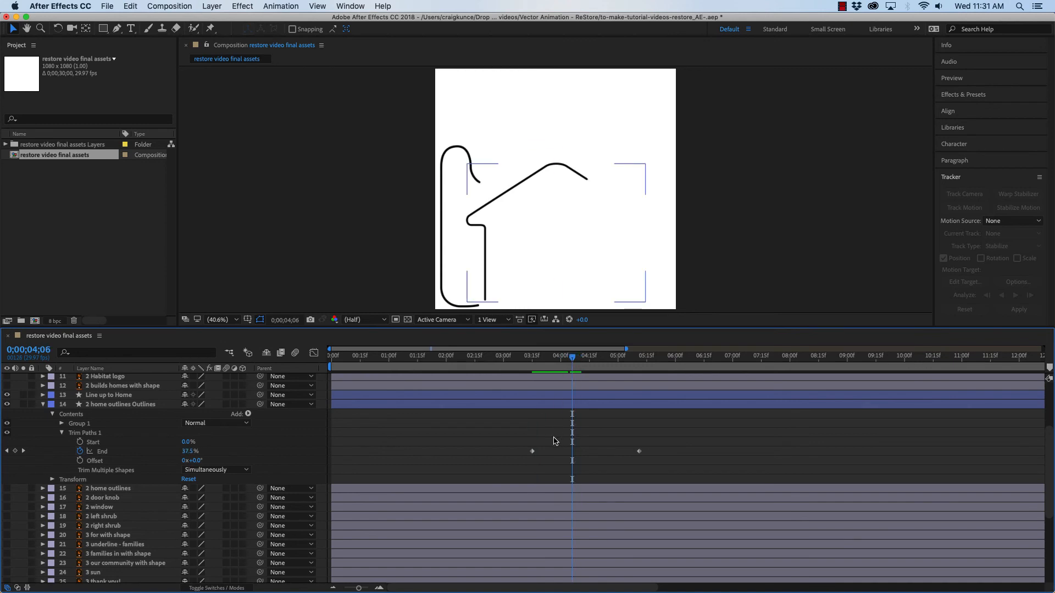
drag(1051, 438, 1052, 404)
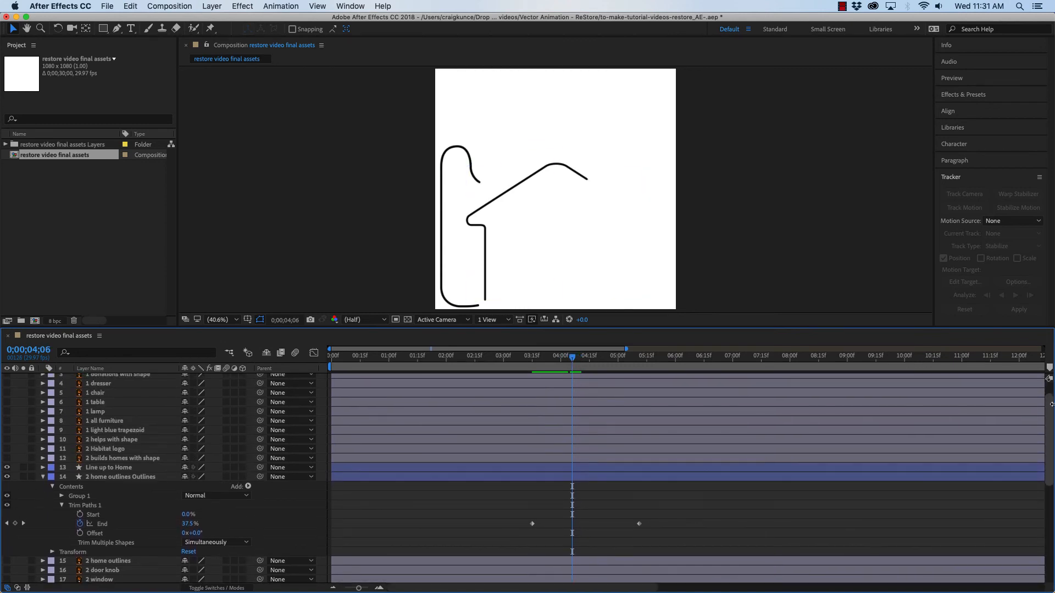
click(43, 468)
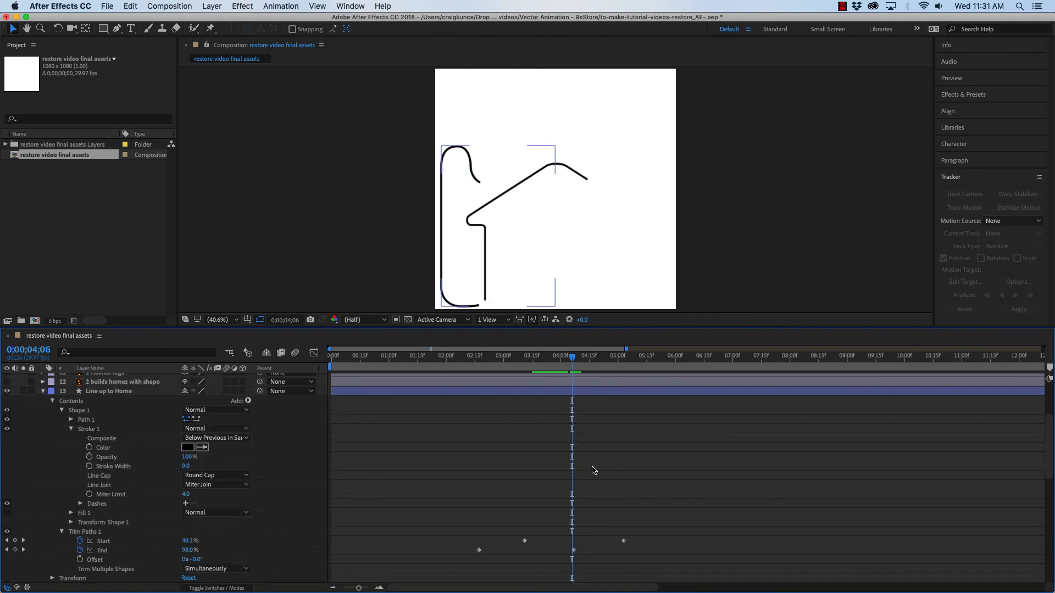
scroll(544, 497, down, 5)
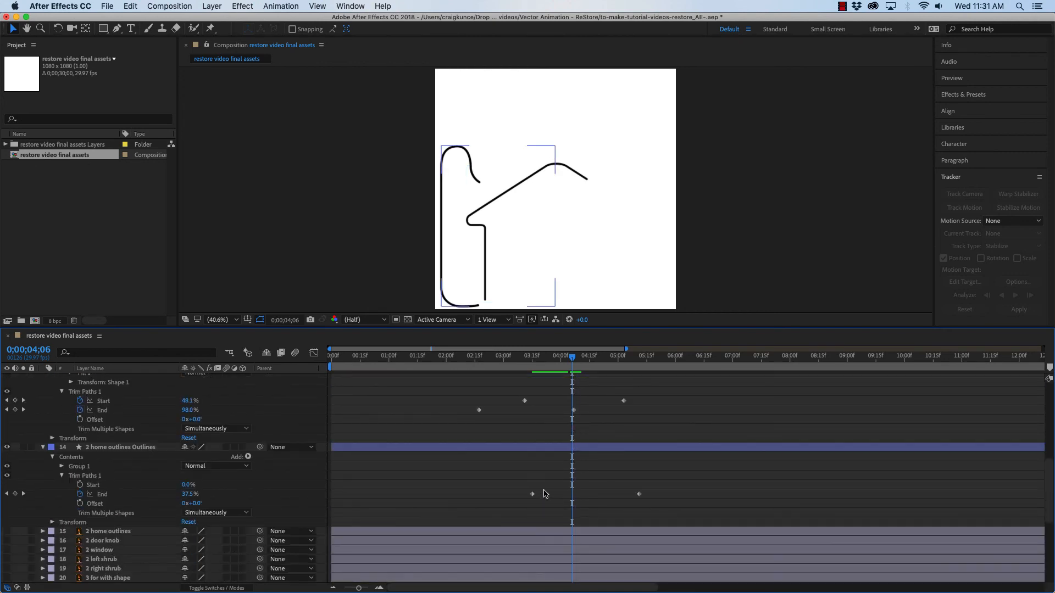
Shift both End keyframes later so the first sits near 0;00;05;03
drag(525, 488, 671, 501)
drag(532, 497, 624, 496)
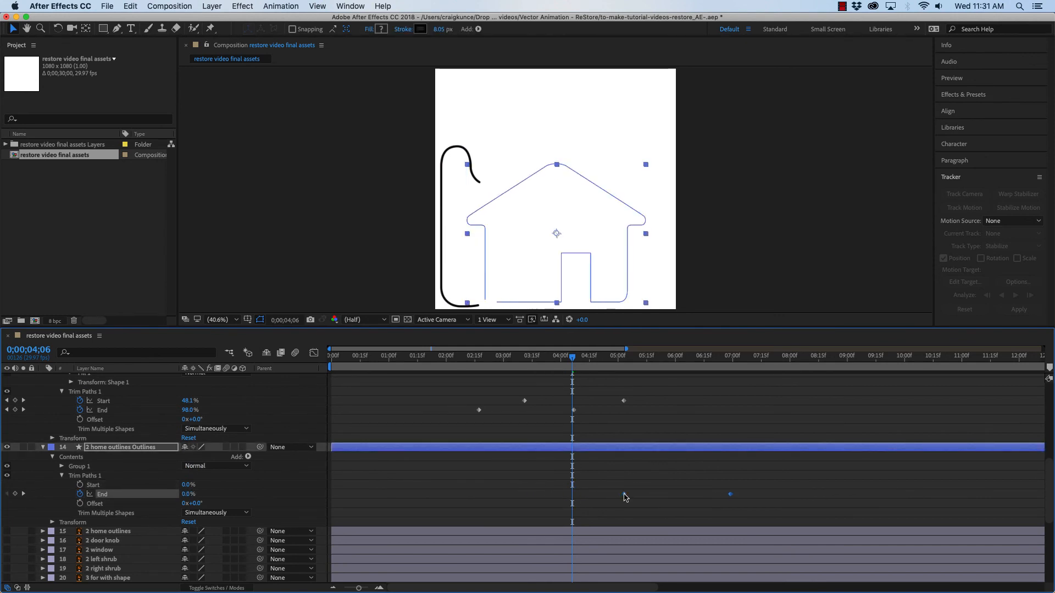
drag(575, 363, 625, 360)
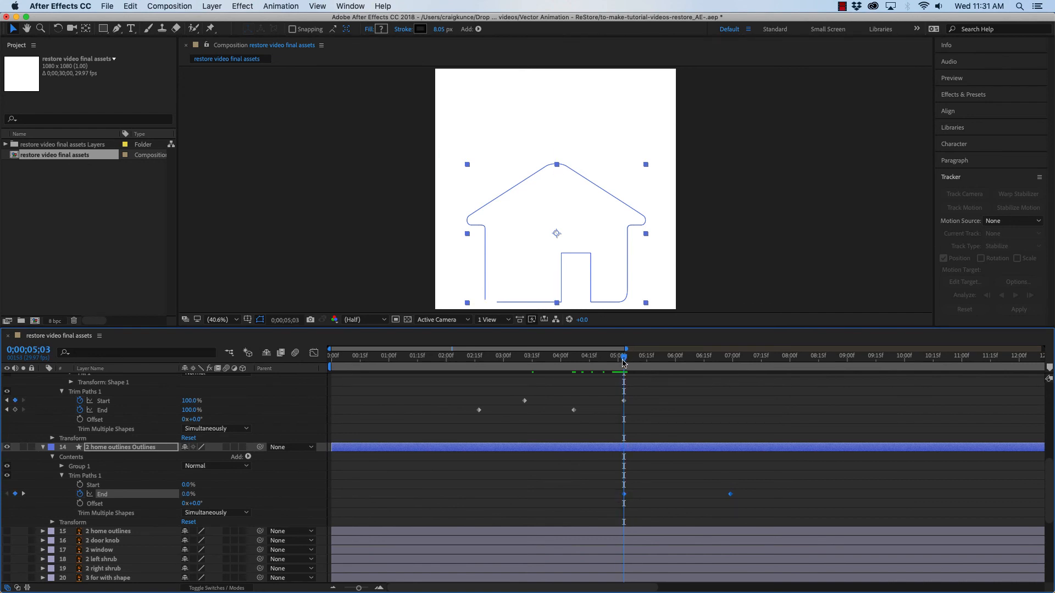
Move both End keyframes so the first starts at 0;00;04;07, then scrub to review the drawing
mouse_move(622, 360)
mouse_down()
mouse_move(497, 360)
mouse_move(590, 367)
mouse_move(575, 366)
mouse_up()
click(408, 260)
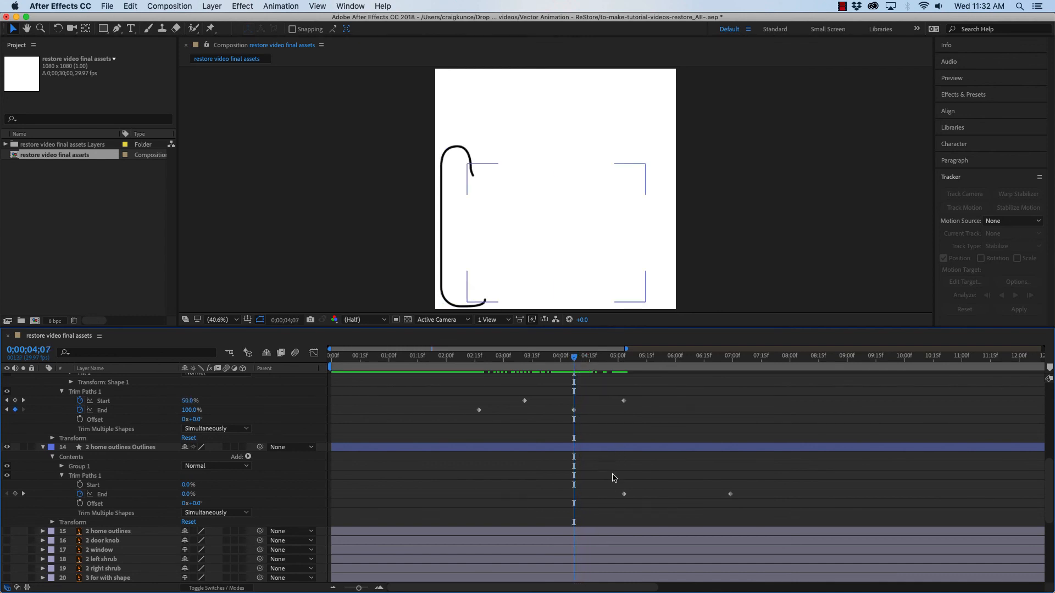
drag(615, 484, 758, 500)
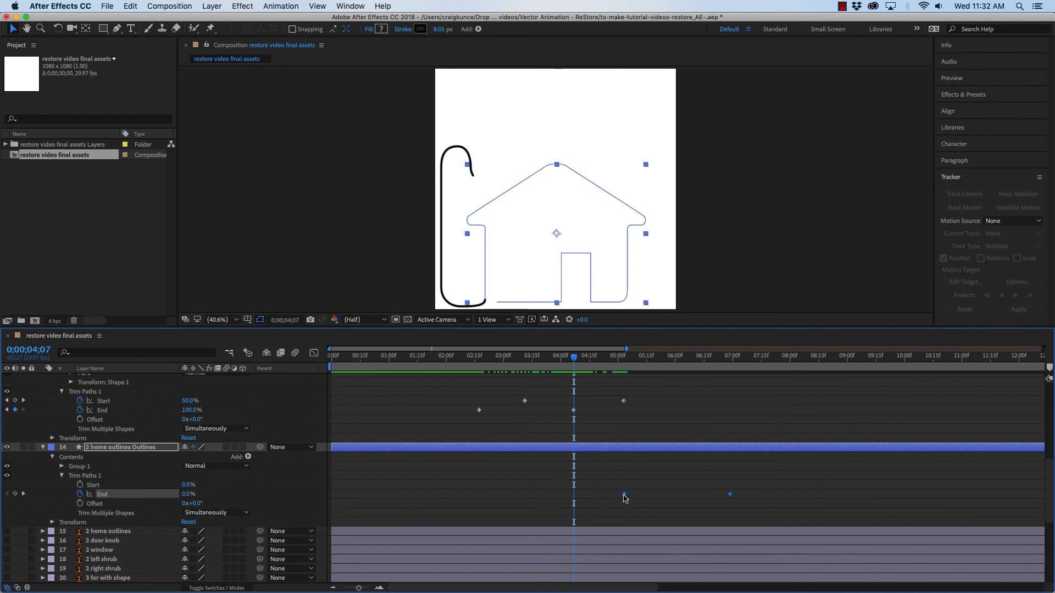
drag(624, 495, 578, 497)
click(408, 278)
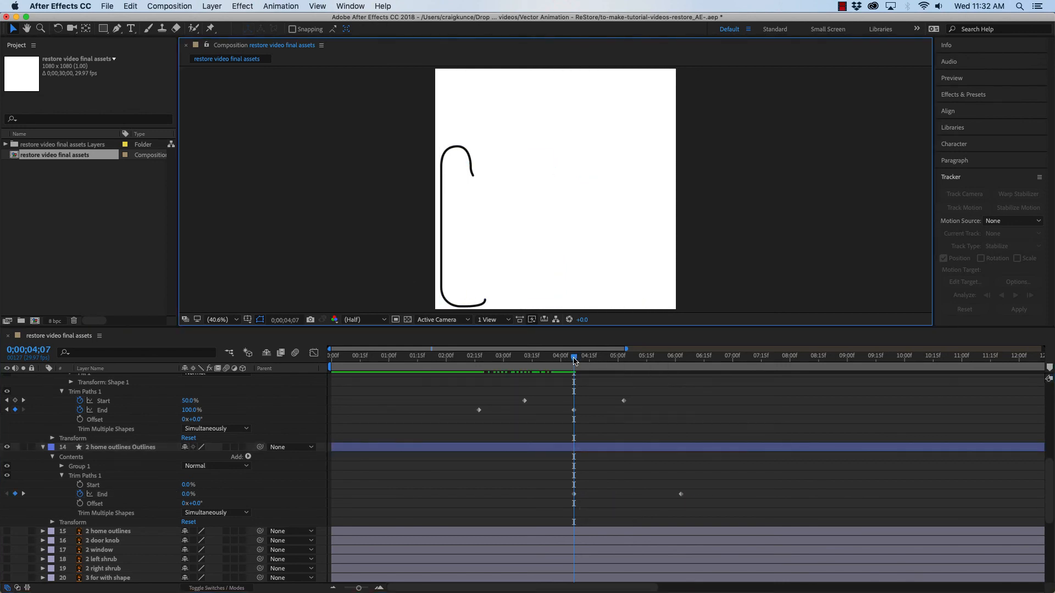
mouse_move(574, 360)
mouse_down()
mouse_move(456, 359)
mouse_move(701, 368)
mouse_up()
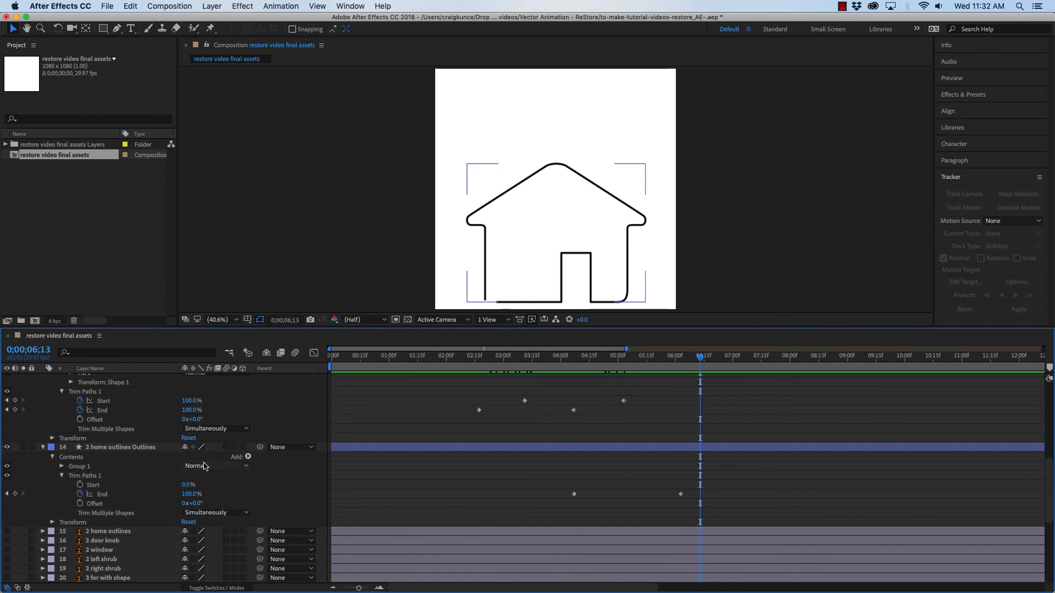
click(249, 457)
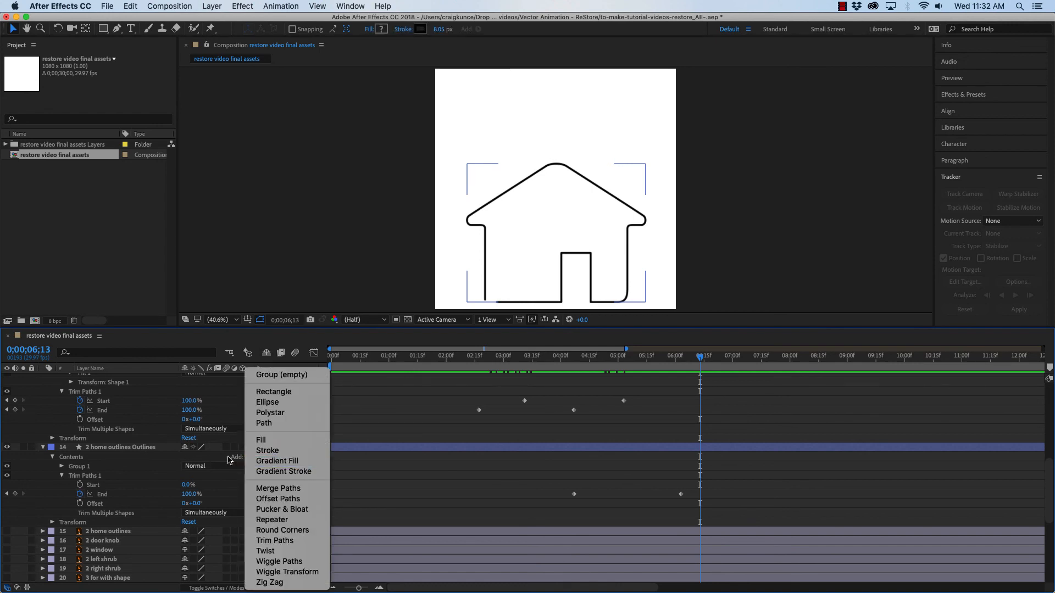
click(117, 501)
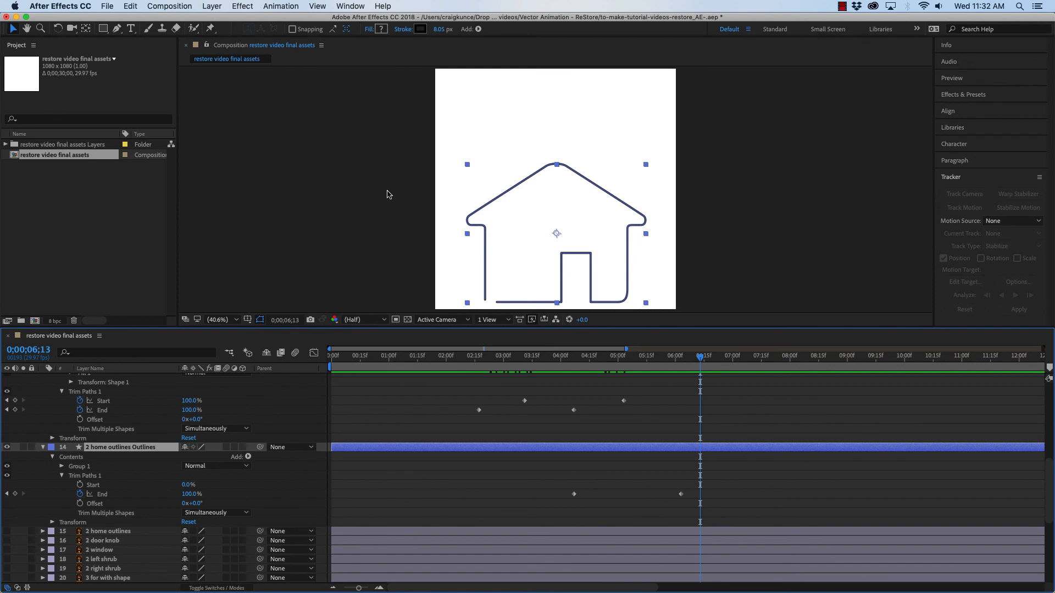
key(super+2)
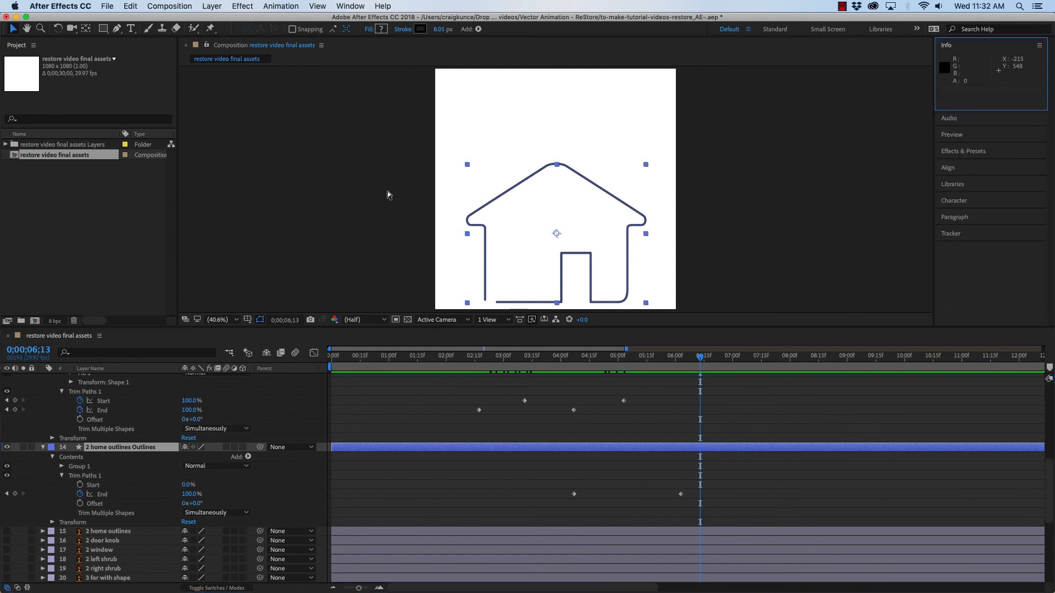